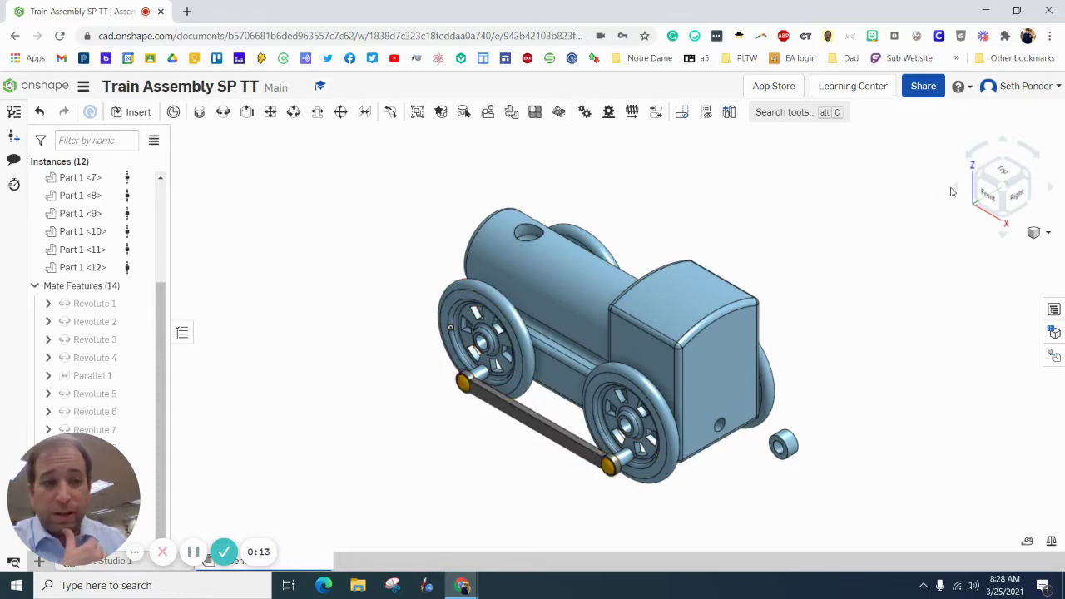
Rotate the view through top, isometric and other-side views to face the train's front
{"action": "left_click", "coordinate": [1005, 178]}
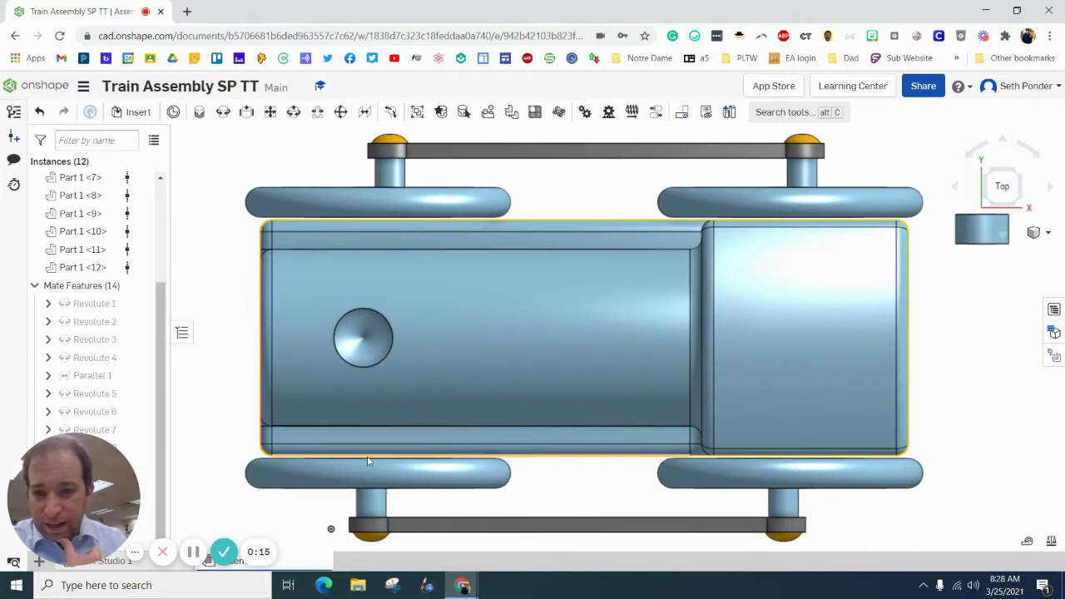
{"action": "left_click", "coordinate": [1035, 233]}
{"action": "left_click", "coordinate": [1035, 252]}
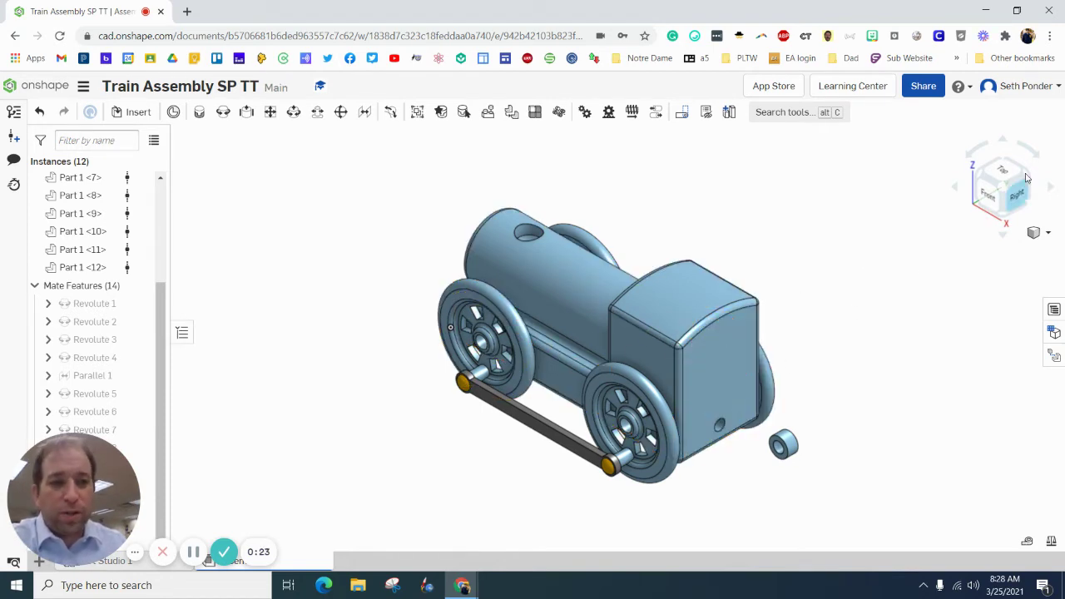
{"action": "left_click", "coordinate": [1031, 176]}
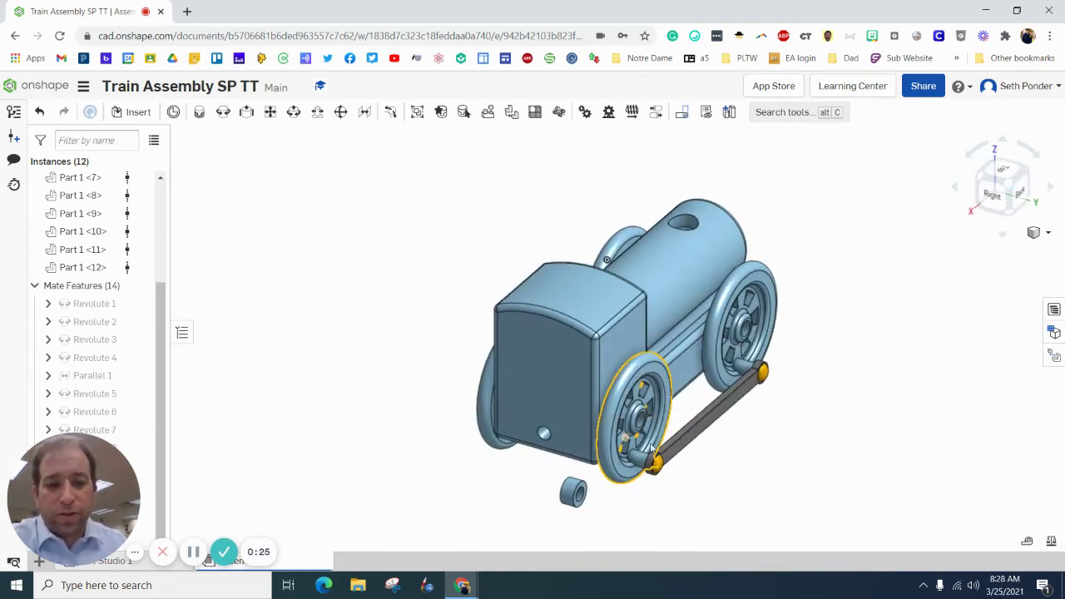
{"action": "left_click", "coordinate": [985, 181]}
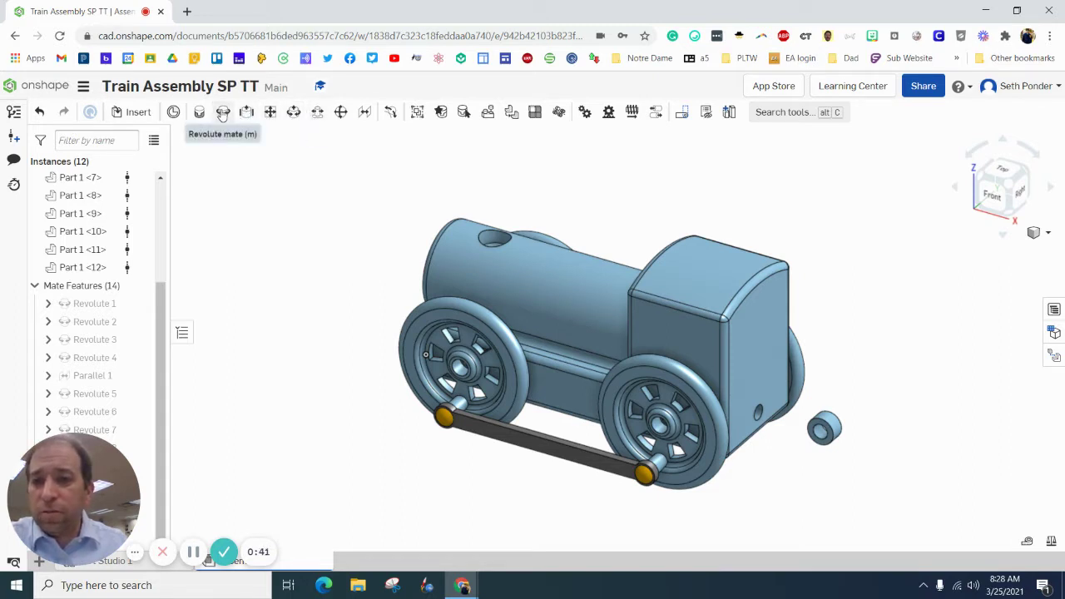
Revolute-mate the small ring into the body's front hole with a flipped axis, discarding the extra mate
{"action": "left_click", "coordinate": [223, 113]}
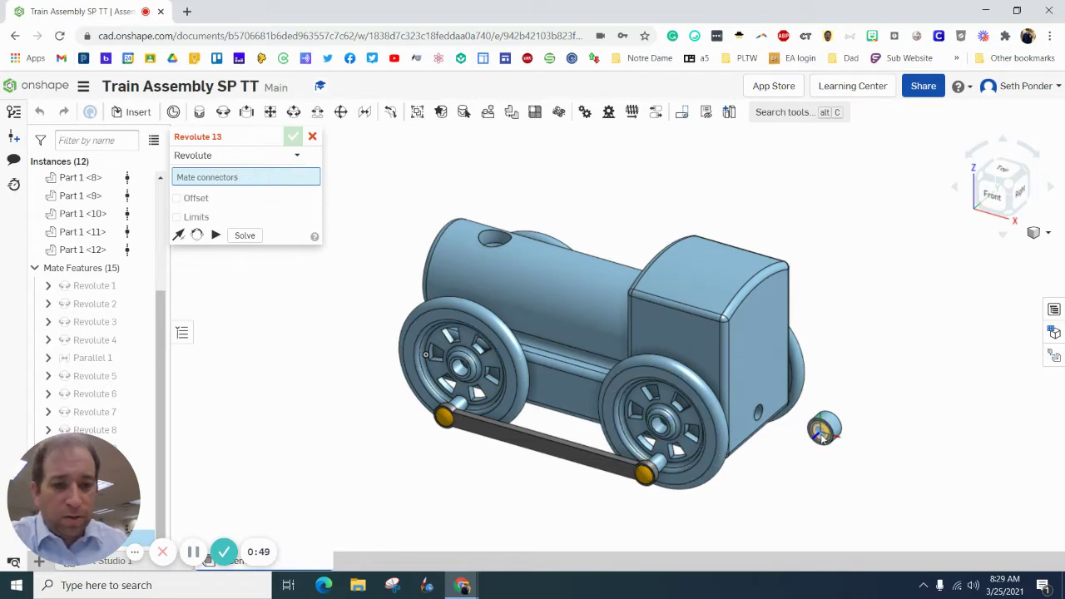
{"action": "left_click", "coordinate": [760, 413]}
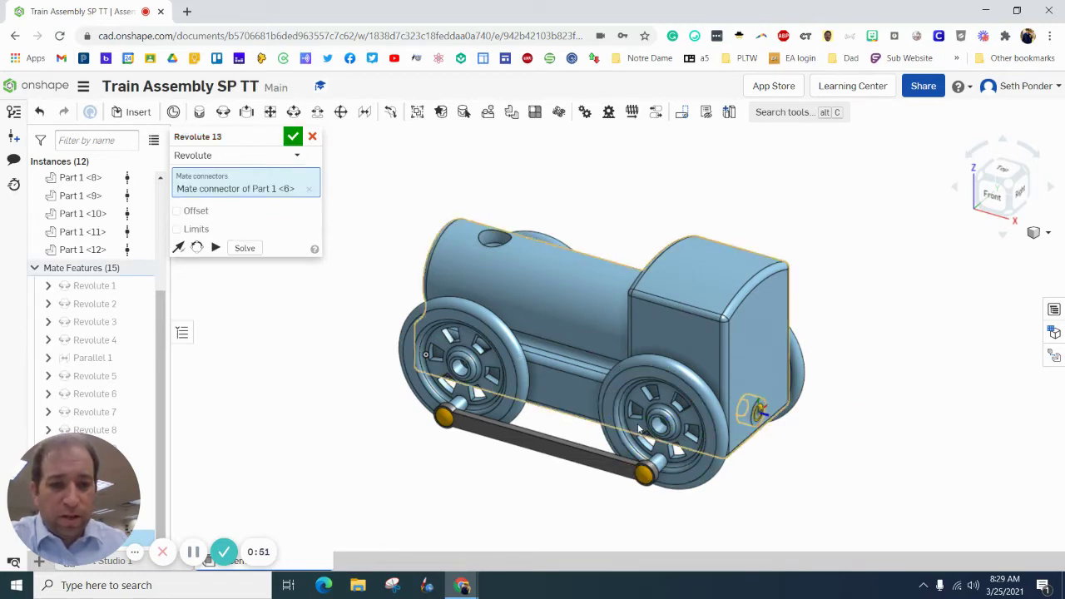
{"action": "left_click", "coordinate": [823, 429]}
{"action": "scroll", "coordinate": [770, 412], "scroll_direction": "up", "scroll_amount": 5}
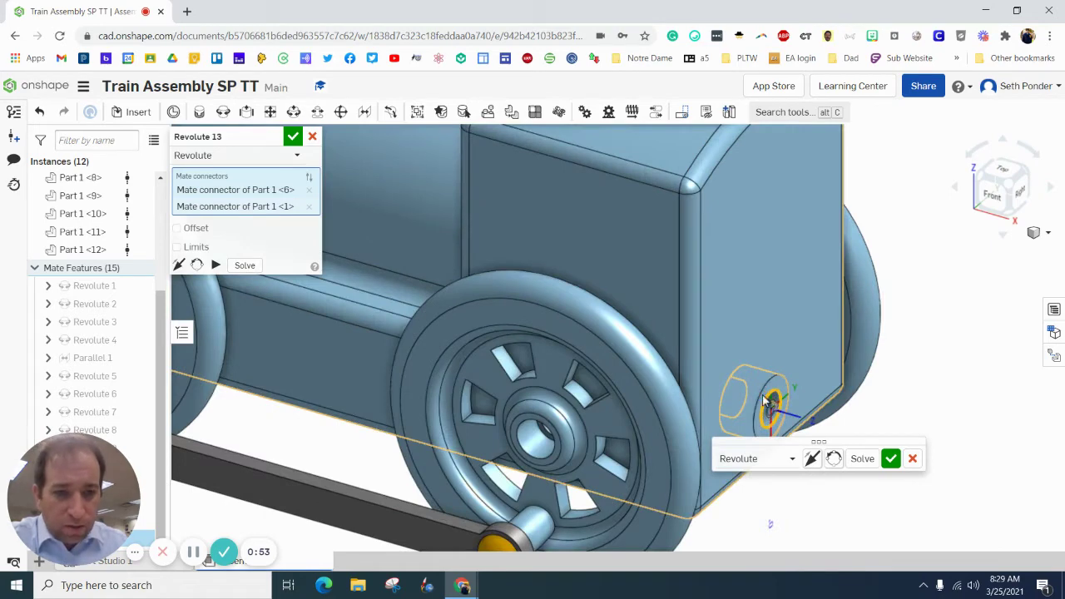
{"action": "scroll", "coordinate": [766, 402], "scroll_direction": "down", "scroll_amount": 3}
{"action": "left_click", "coordinate": [811, 460]}
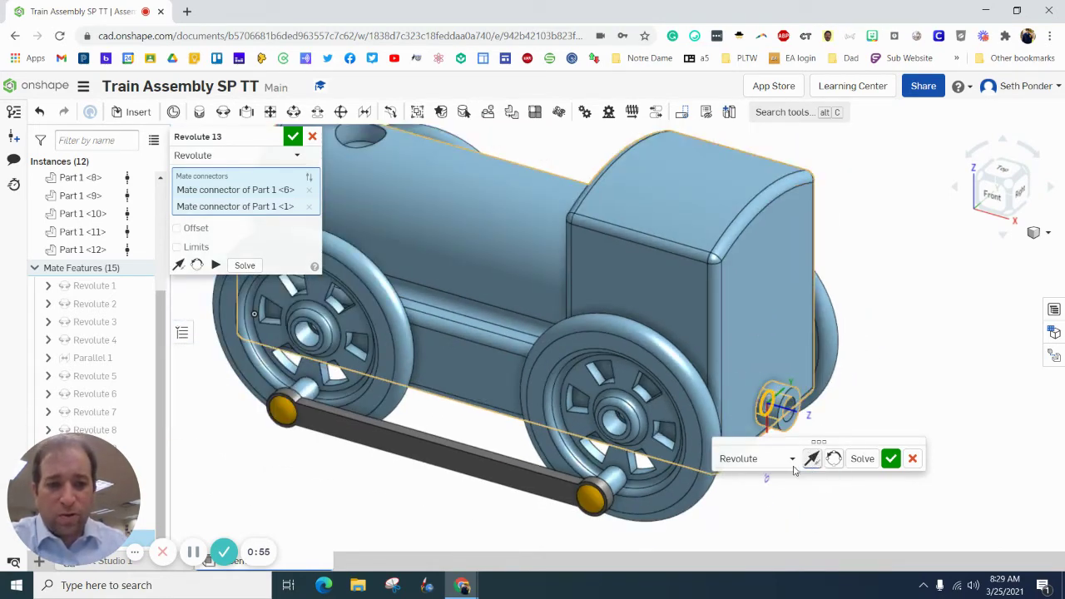
{"action": "left_click", "coordinate": [891, 460]}
{"action": "key", "text": "r"}
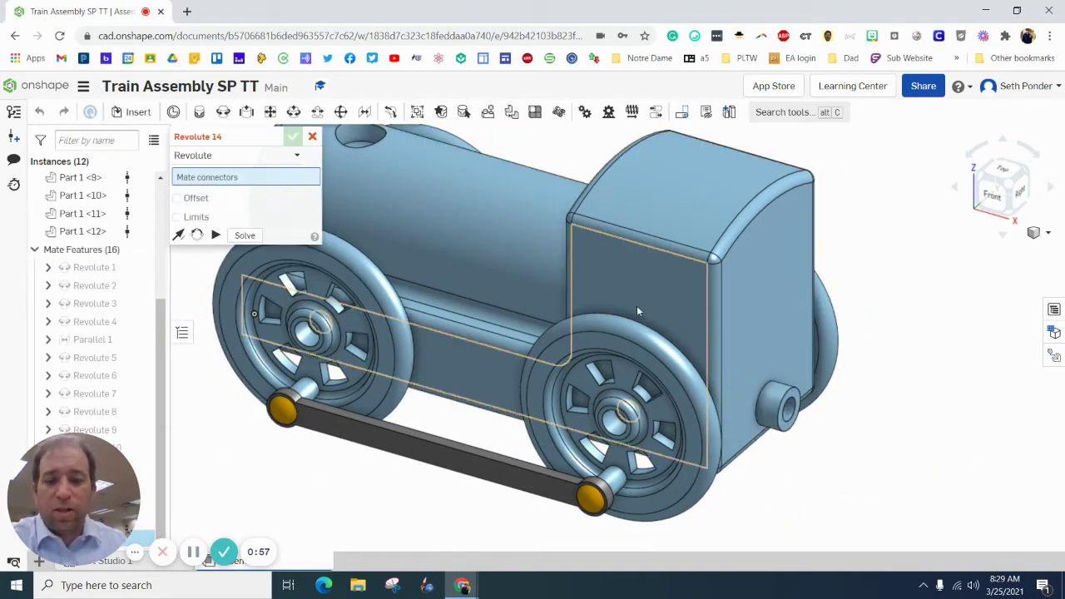
{"action": "left_click", "coordinate": [313, 139]}
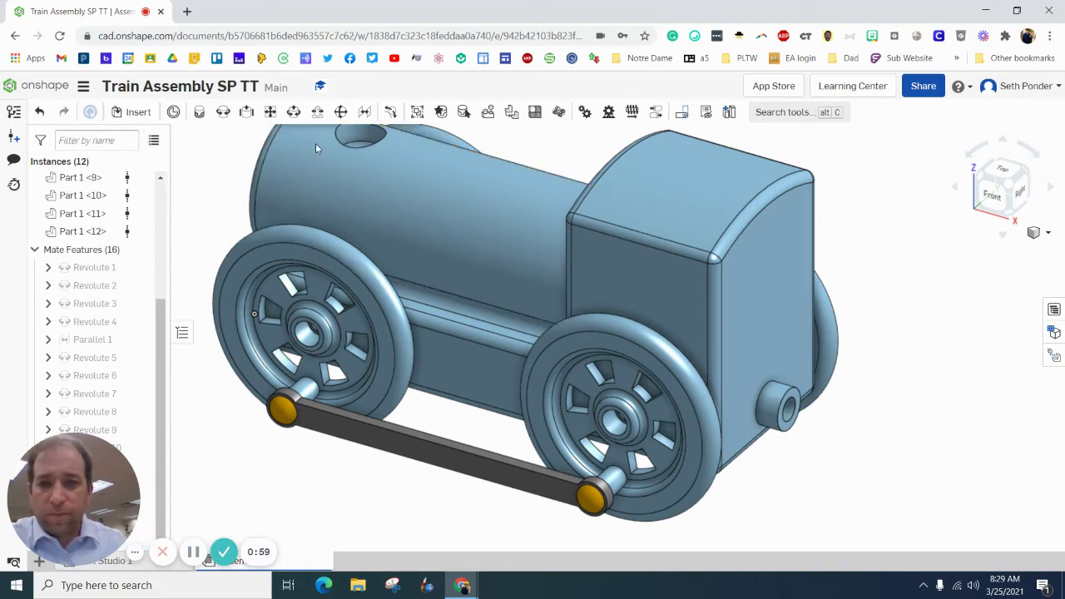
Create version V1 of Hitch Peg SP and place its Part 1 peg beside the train front
{"action": "left_click", "coordinate": [135, 113]}
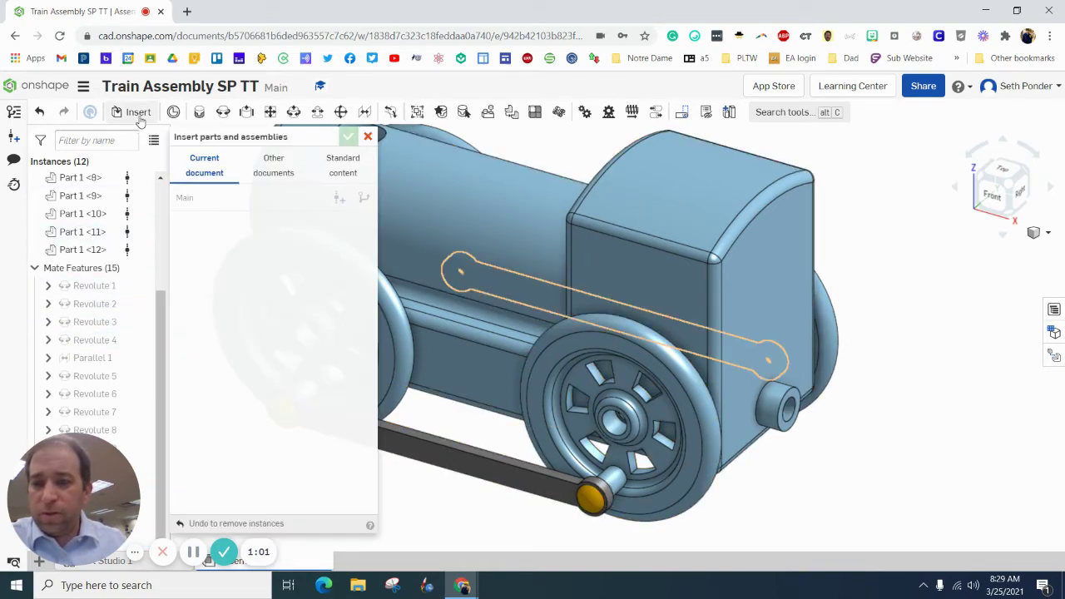
{"action": "left_click", "coordinate": [276, 175]}
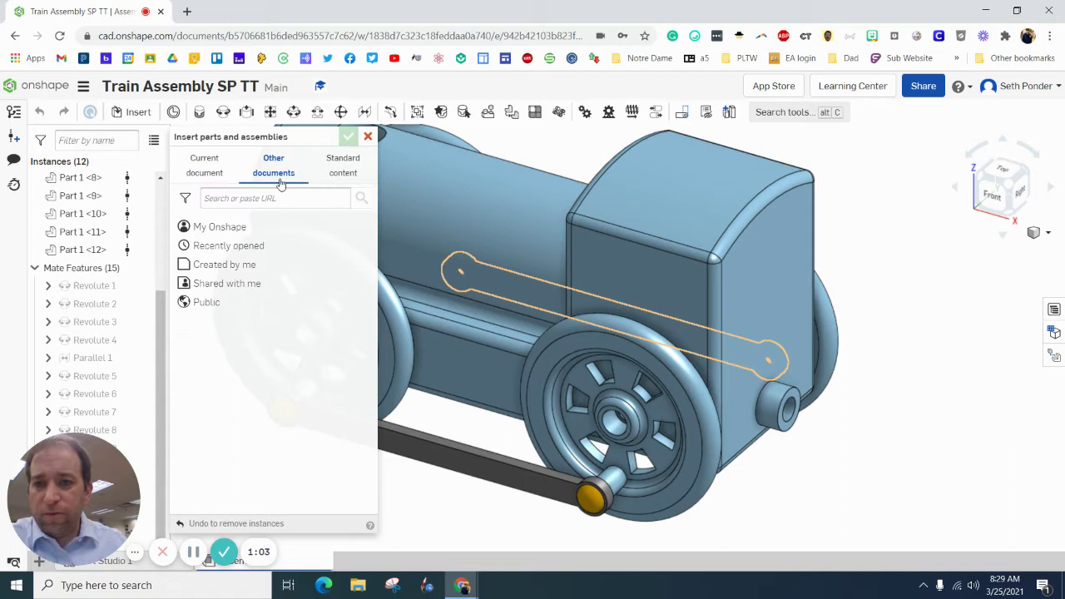
{"action": "left_click", "coordinate": [212, 227]}
{"action": "left_click", "coordinate": [249, 263]}
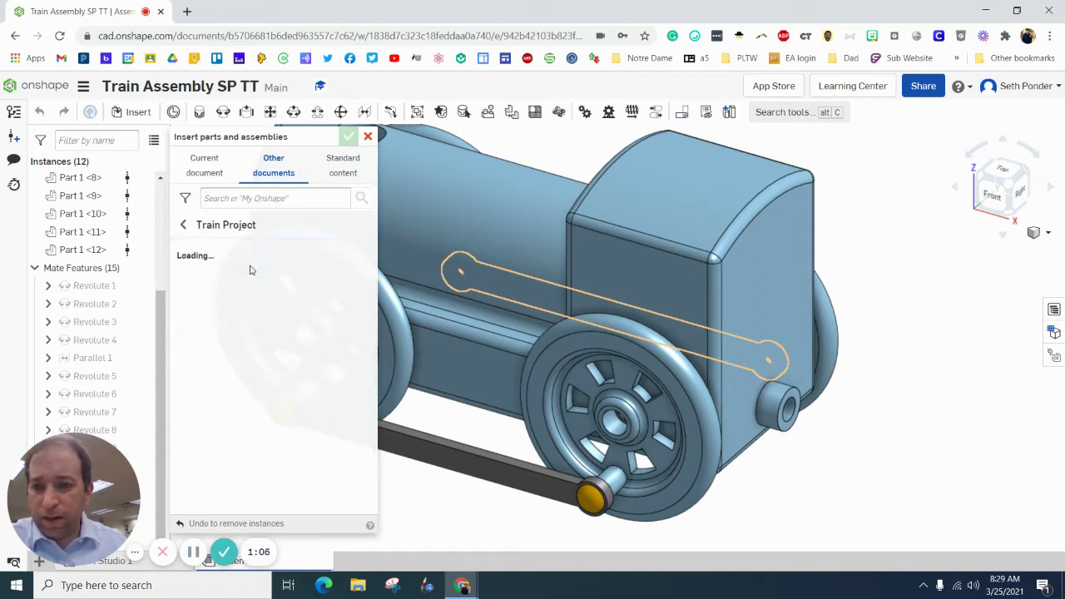
{"action": "scroll", "coordinate": [247, 394], "scroll_direction": "down", "scroll_amount": 2}
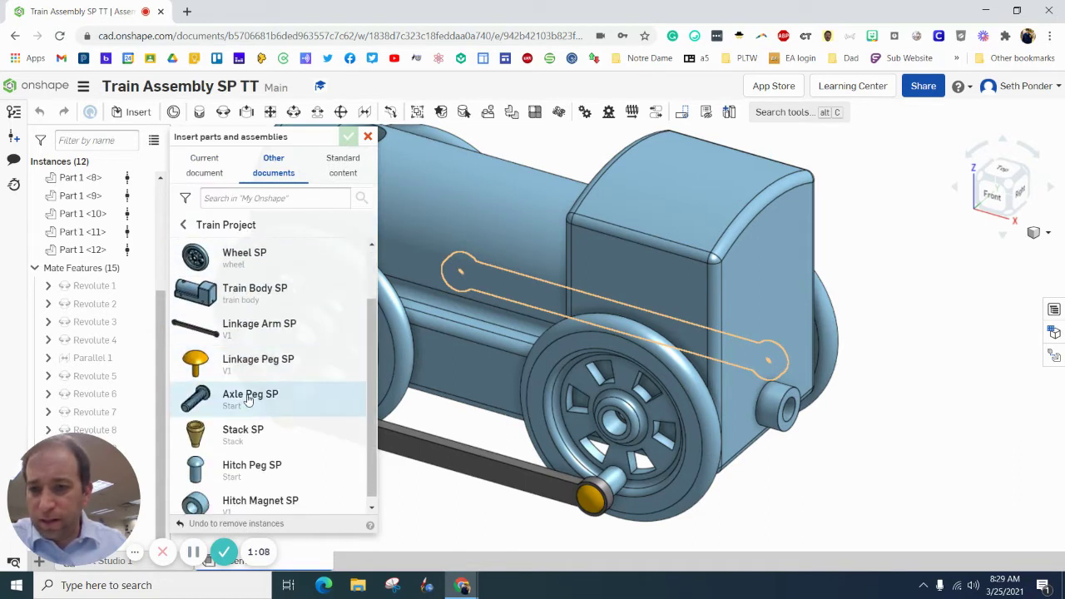
{"action": "left_click", "coordinate": [247, 457]}
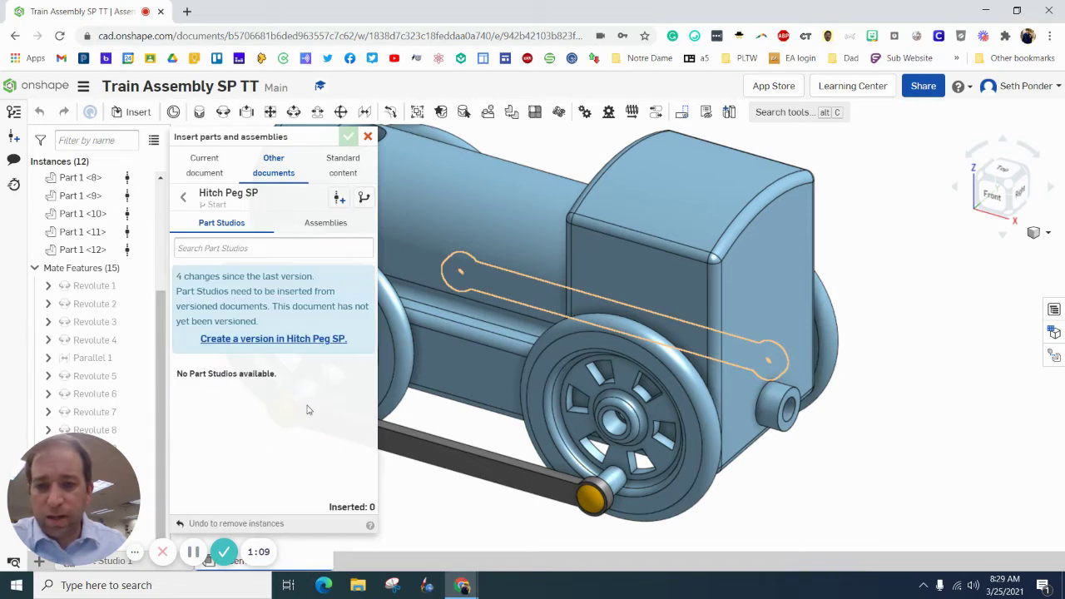
{"action": "left_click", "coordinate": [297, 336]}
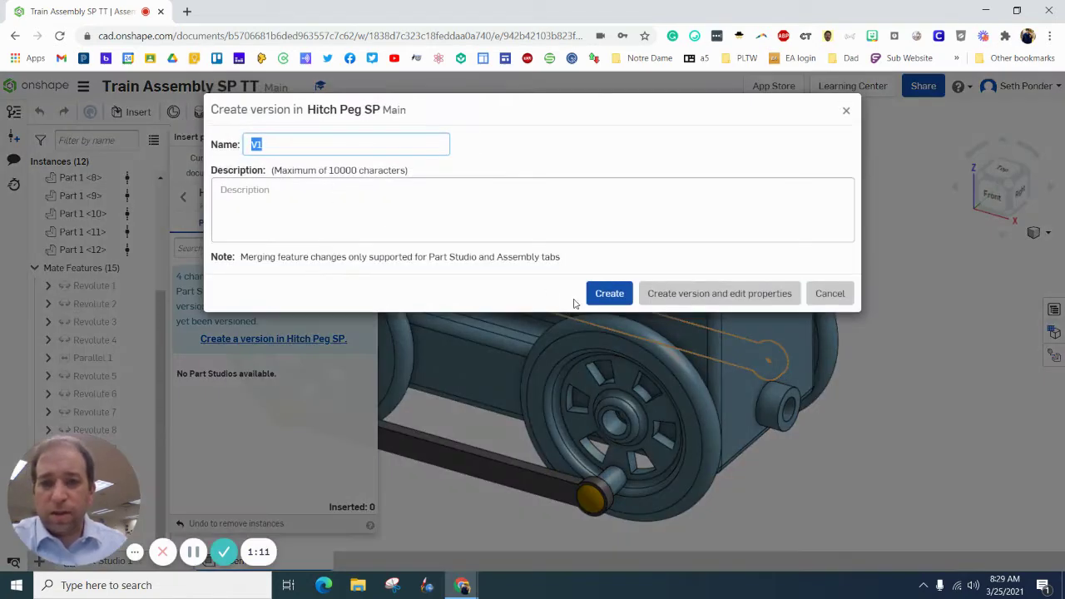
{"action": "left_click", "coordinate": [601, 296]}
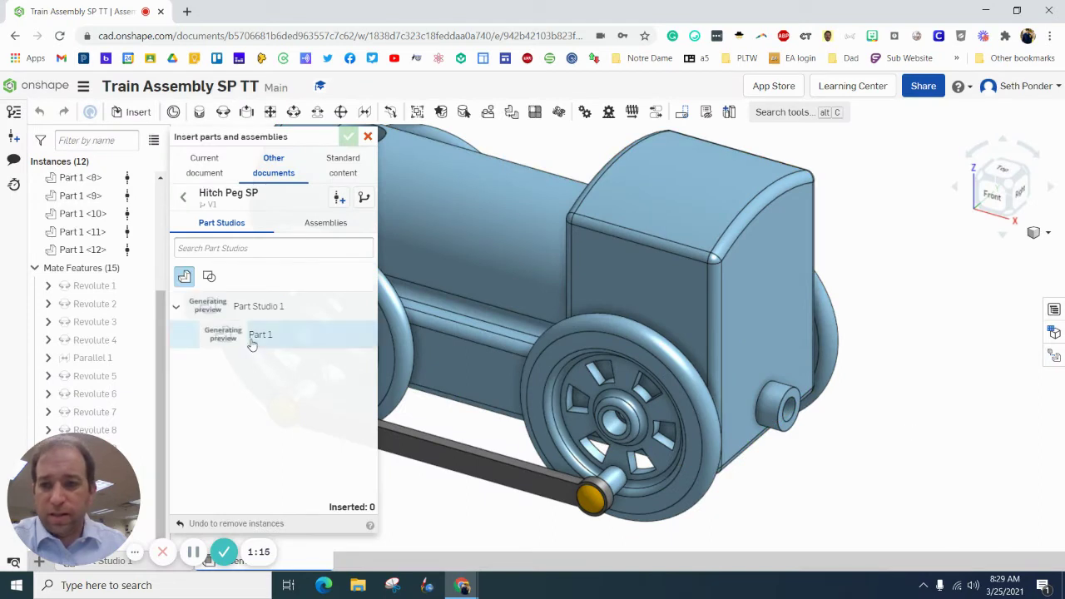
{"action": "left_click", "coordinate": [254, 333]}
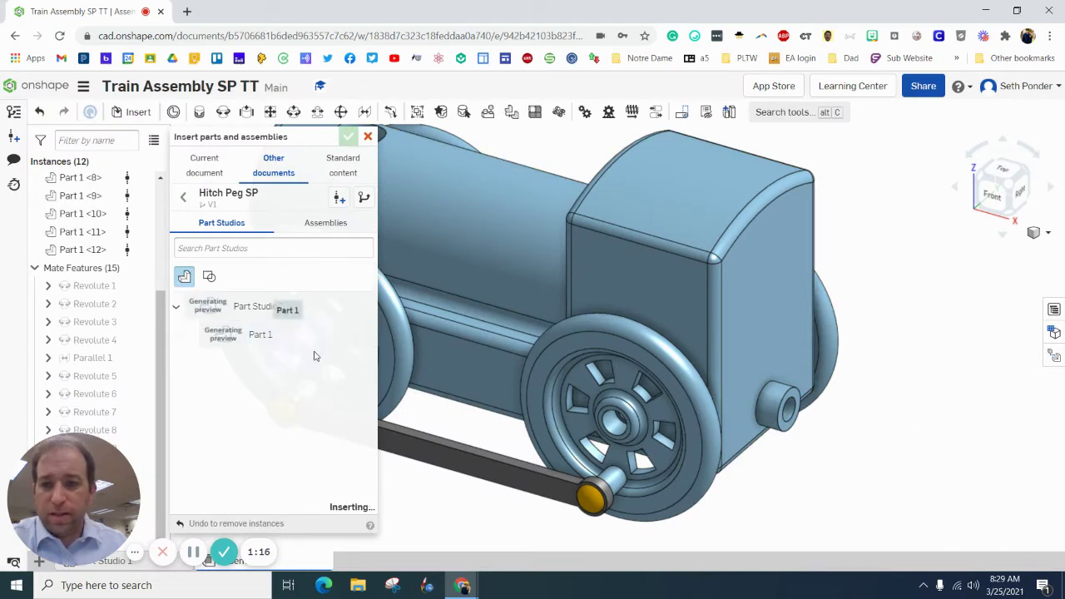
{"action": "left_click", "coordinate": [922, 404]}
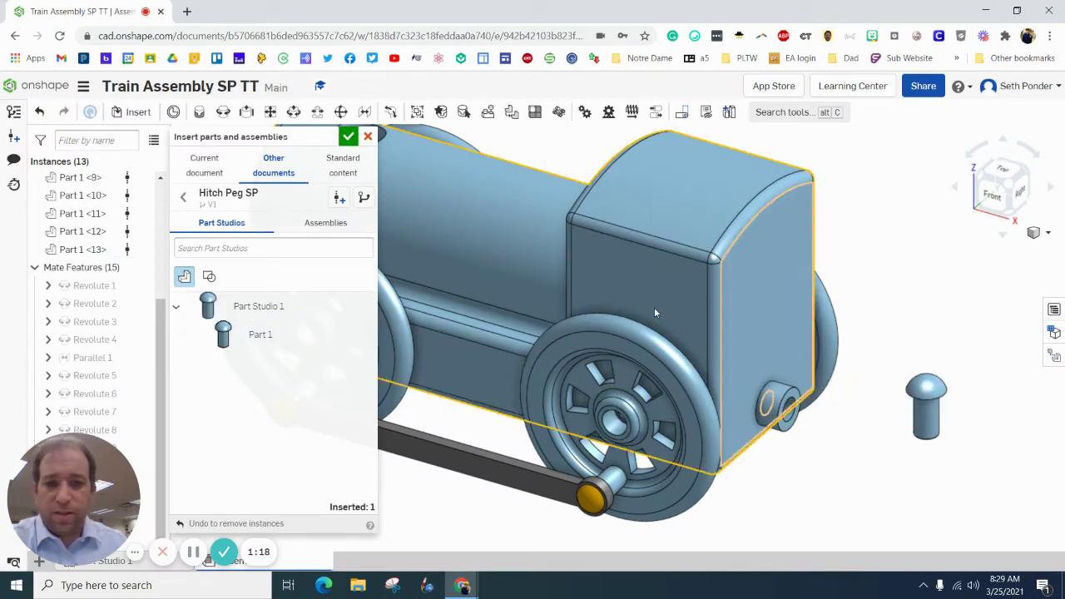
Revolute-mate the hitch peg into the front ring's hole, flipping the peg's direction
{"action": "left_click", "coordinate": [348, 136]}
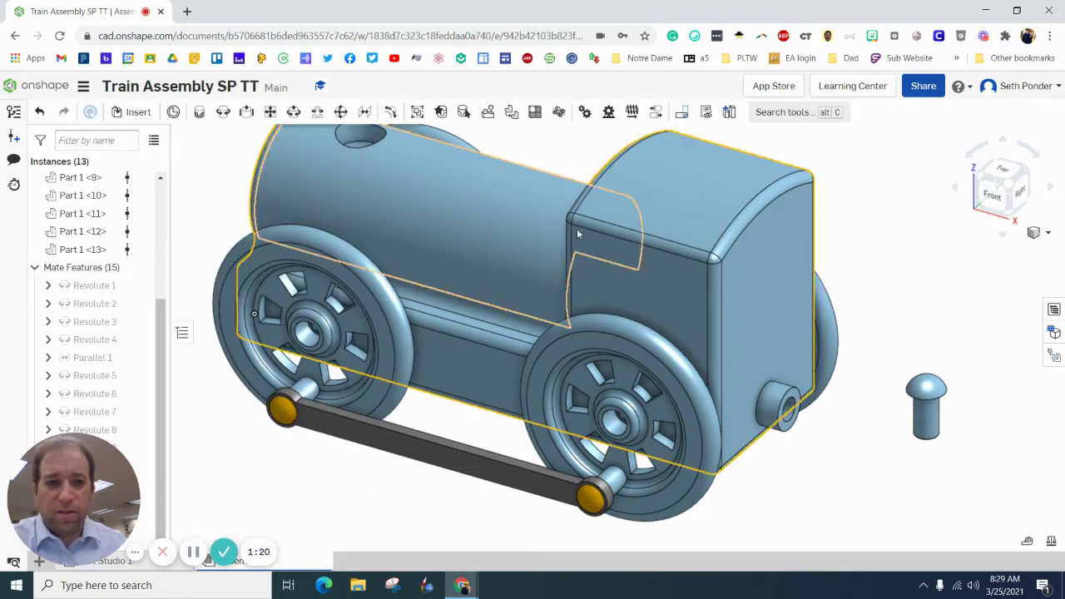
{"action": "left_click", "coordinate": [223, 116]}
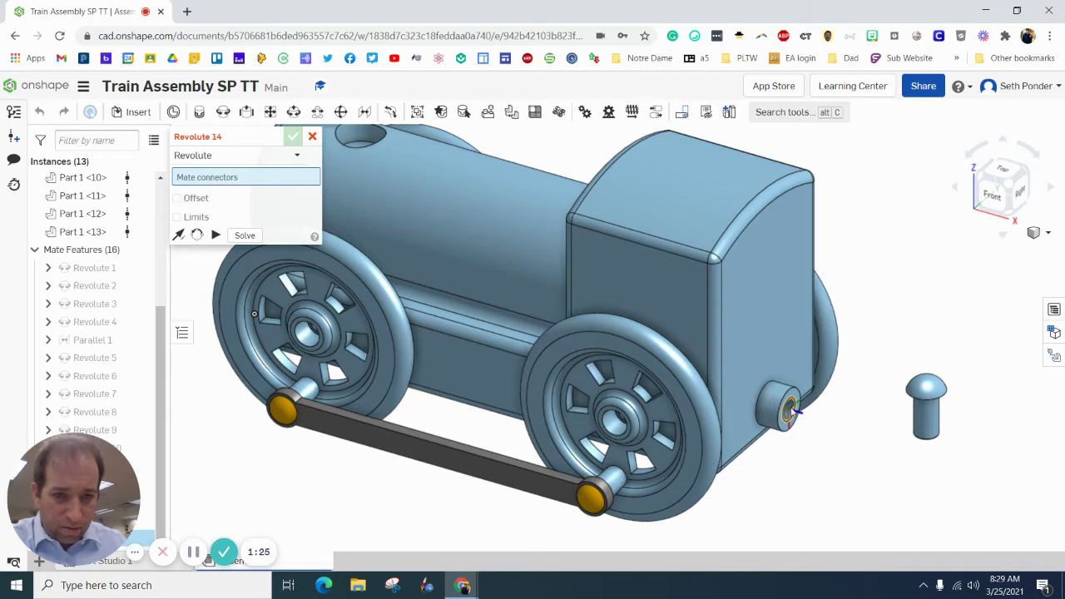
{"action": "left_click", "coordinate": [793, 411]}
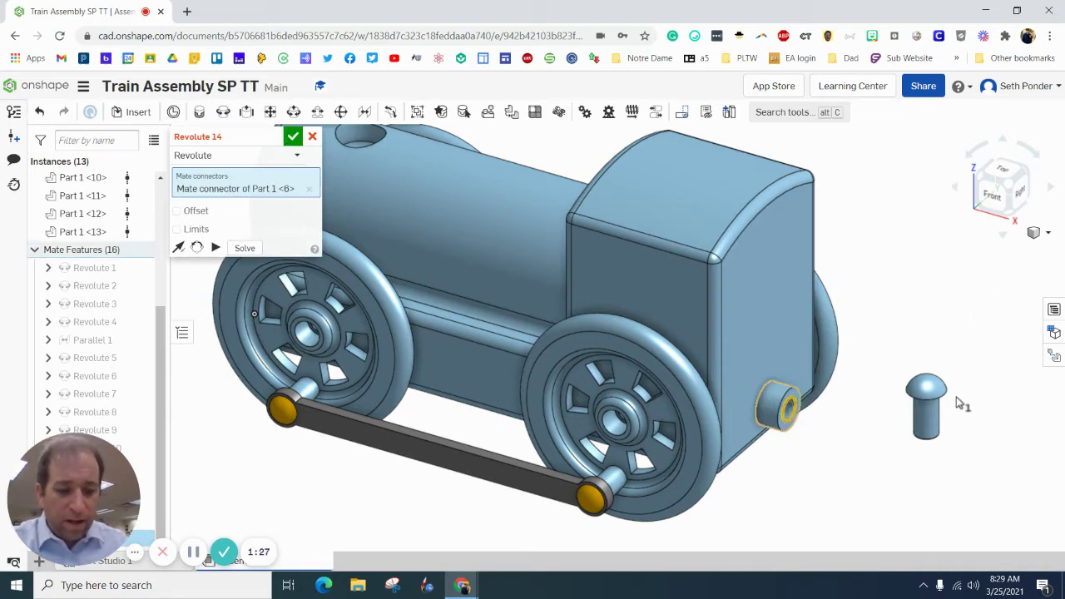
{"action": "key", "text": "Down"}
{"action": "key", "text": "Down"}
{"action": "key", "text": "Down"}
{"action": "key", "text": "Down"}
{"action": "key", "text": "Down"}
{"action": "key", "text": "Down"}
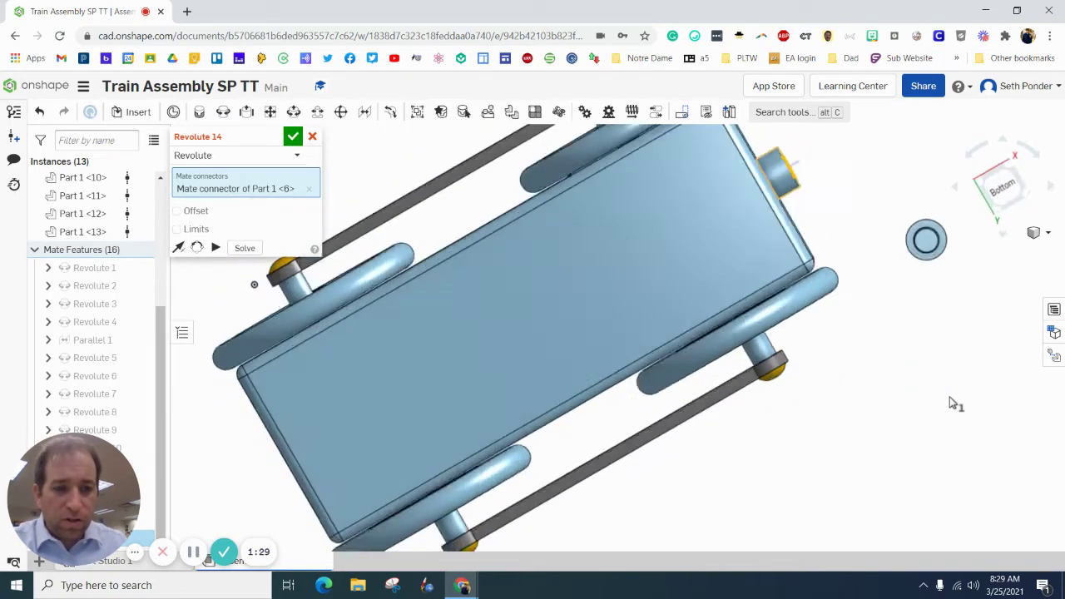
{"action": "key", "text": "Up"}
{"action": "key", "text": "Up"}
{"action": "key", "text": "Up"}
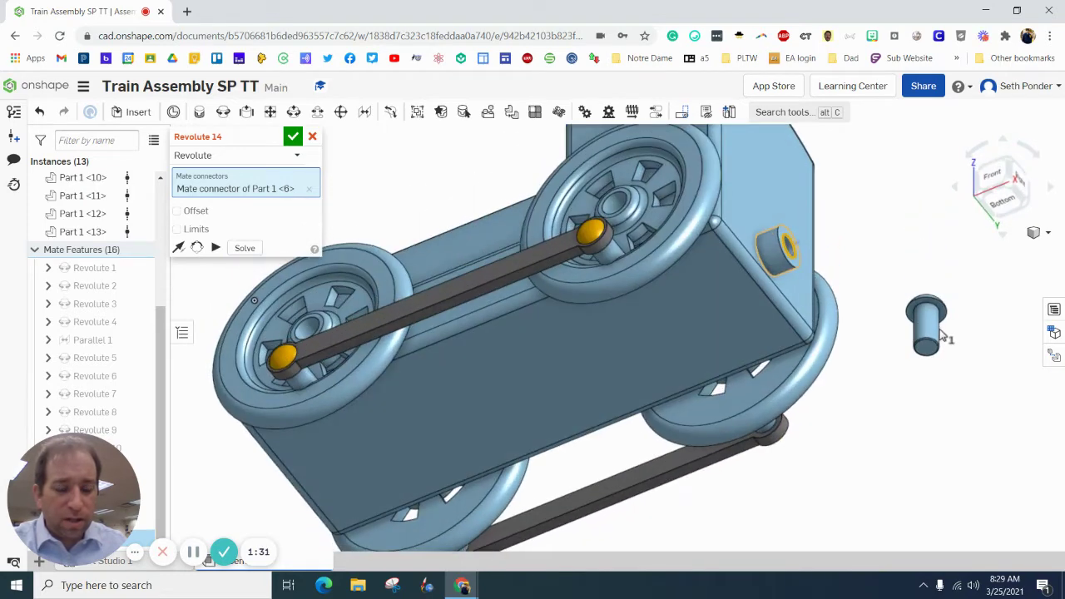
{"action": "key", "text": "Up"}
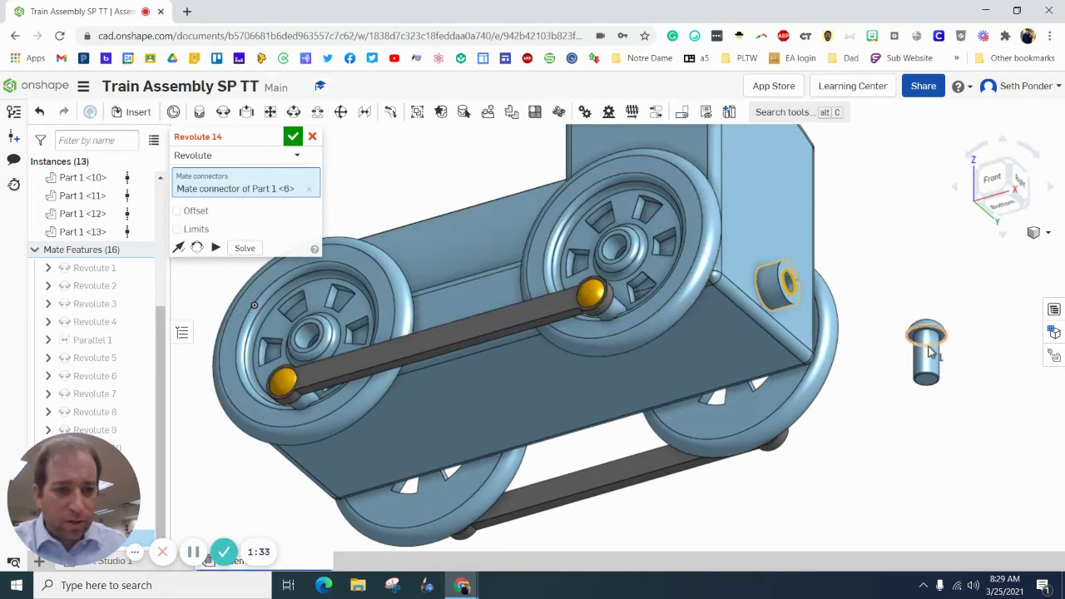
{"action": "scroll", "coordinate": [932, 346], "scroll_direction": "up", "scroll_amount": 2}
{"action": "left_click", "coordinate": [931, 341]}
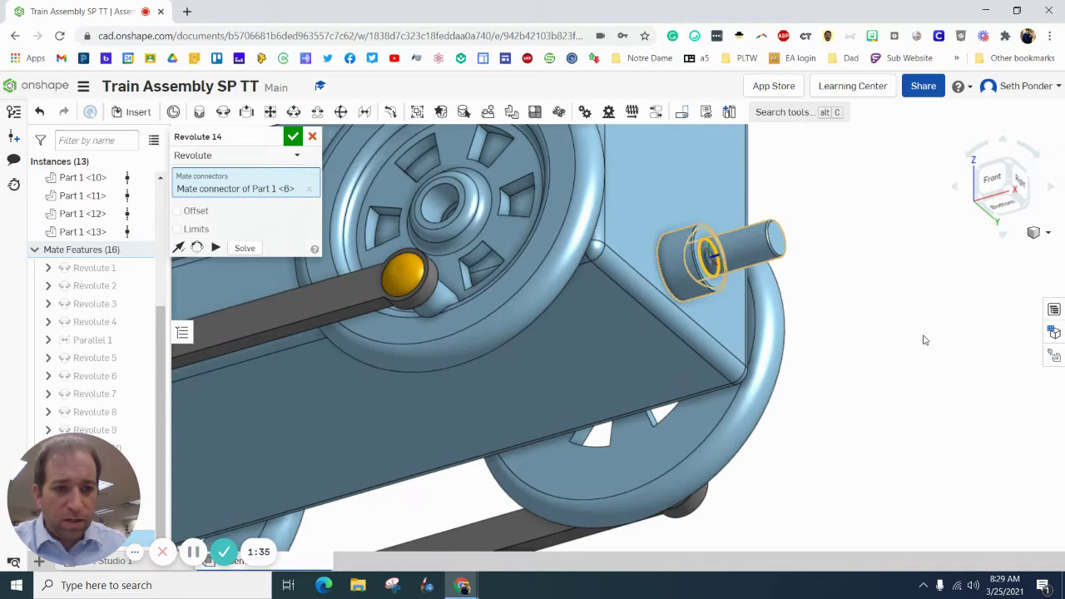
{"action": "left_click", "coordinate": [944, 365]}
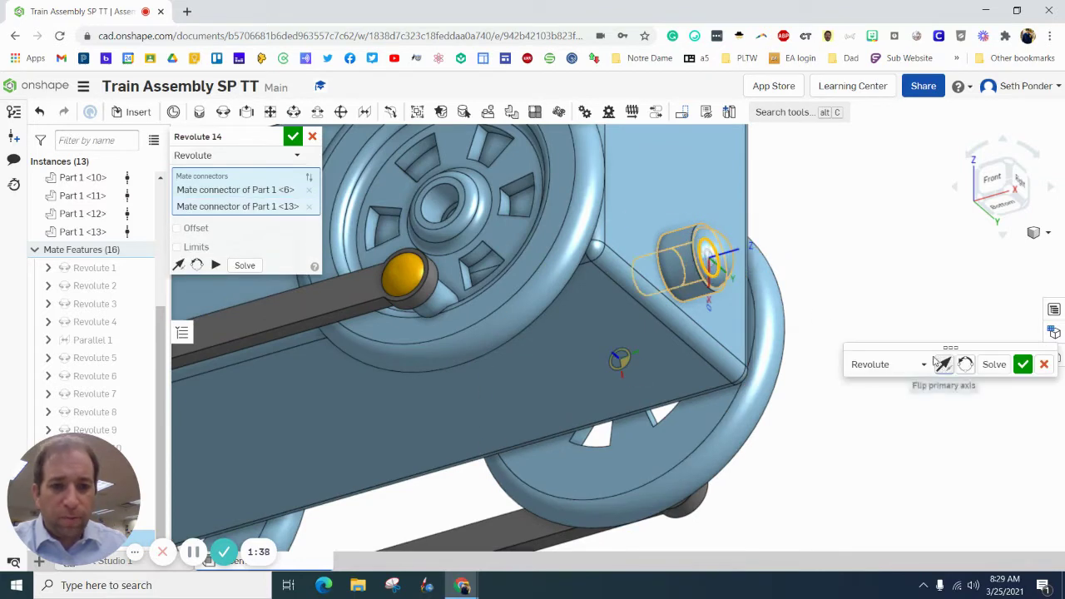
{"action": "left_click", "coordinate": [1023, 364]}
Switch to the isometric view to see the whole train
{"action": "key", "text": "j"}
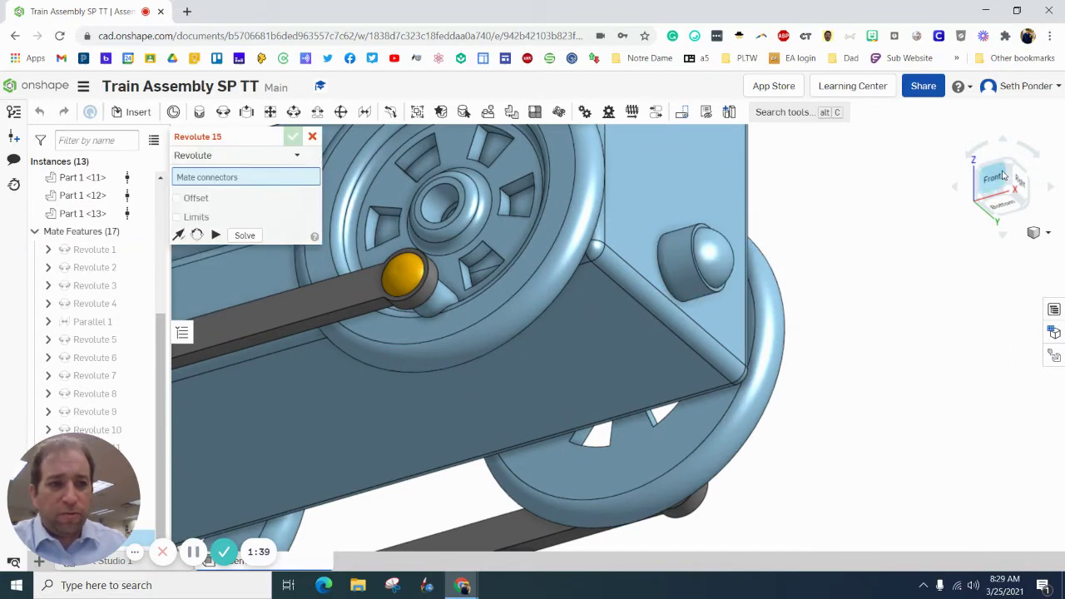
{"action": "left_click", "coordinate": [1042, 234]}
{"action": "left_click", "coordinate": [1018, 251]}
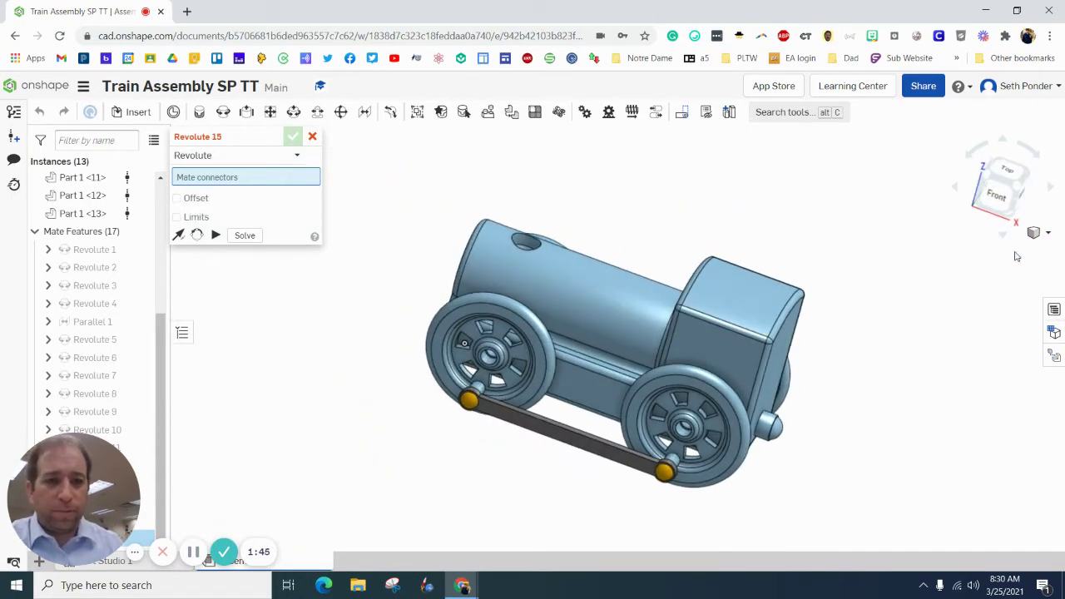
Insert Part 1 from Train Project > Stack SP and place it beside the train
{"action": "left_click", "coordinate": [135, 113]}
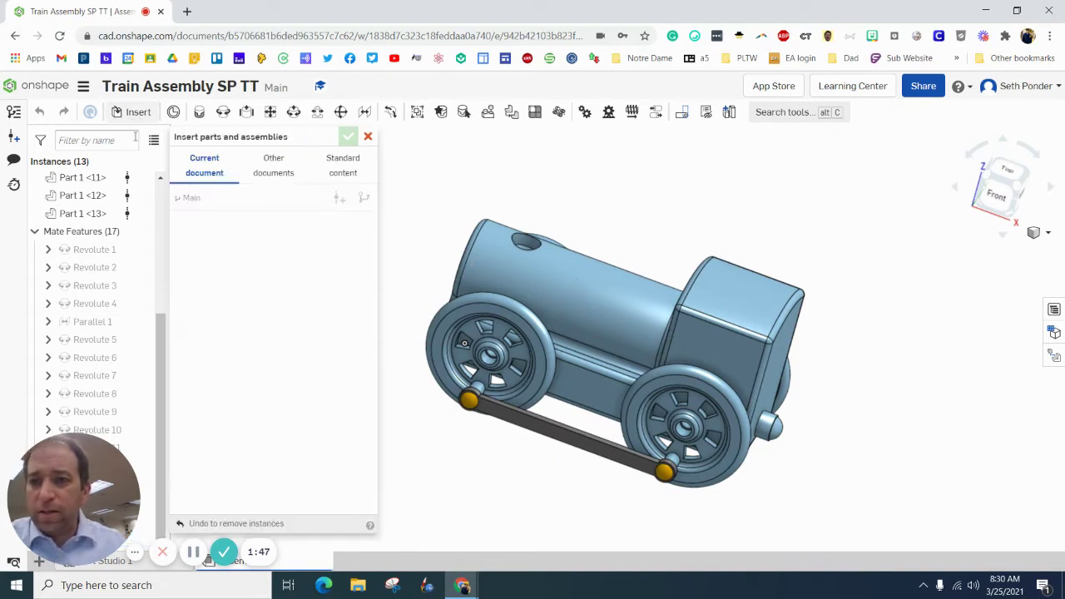
{"action": "left_click", "coordinate": [283, 173]}
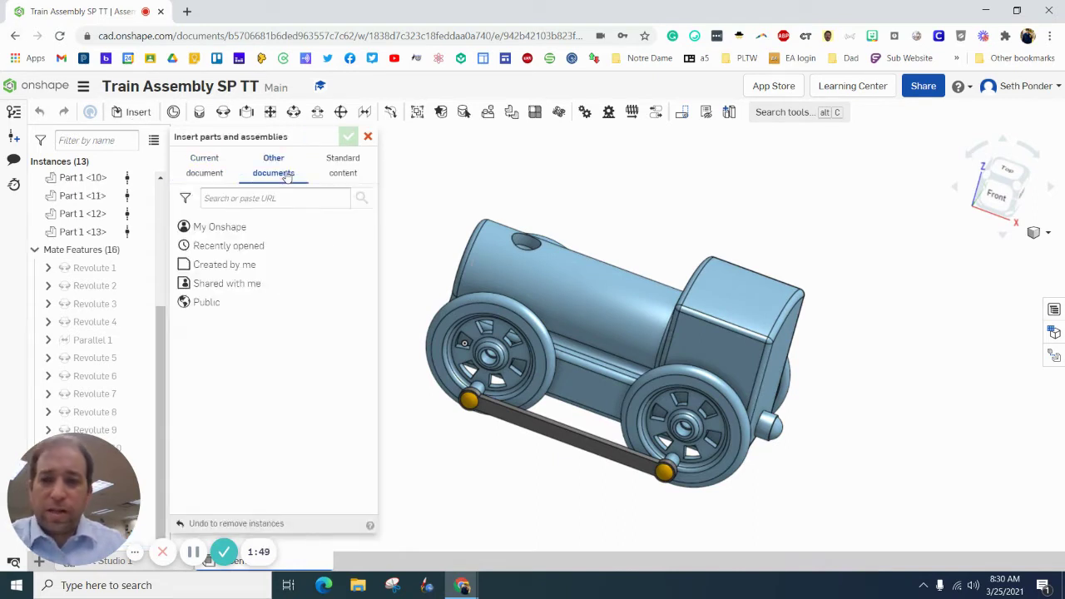
{"action": "left_click", "coordinate": [225, 227]}
{"action": "left_click", "coordinate": [253, 263]}
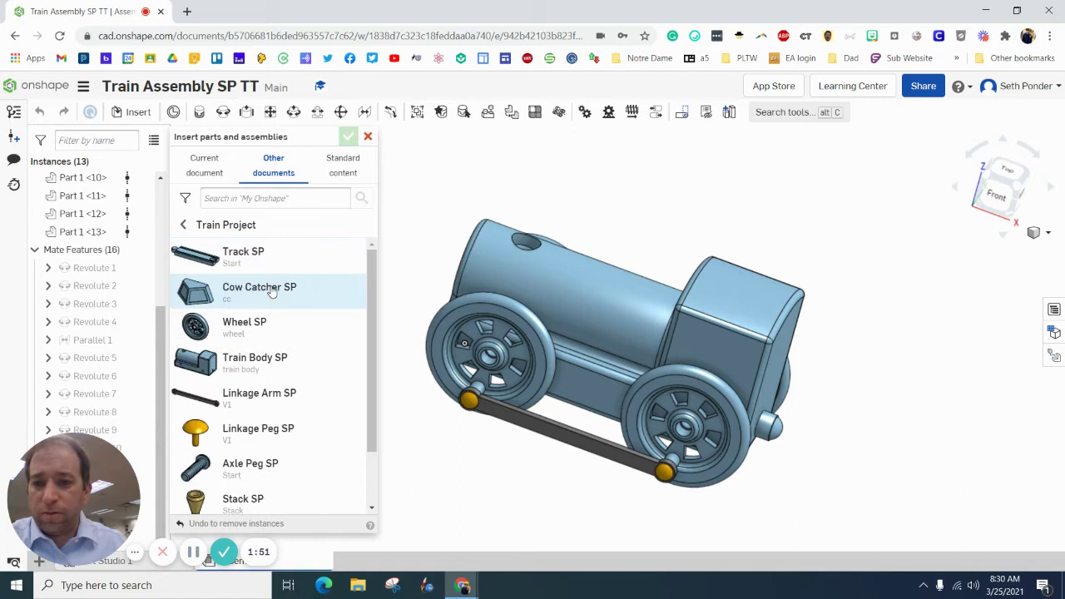
{"action": "scroll", "coordinate": [260, 463], "scroll_direction": "down", "scroll_amount": 1}
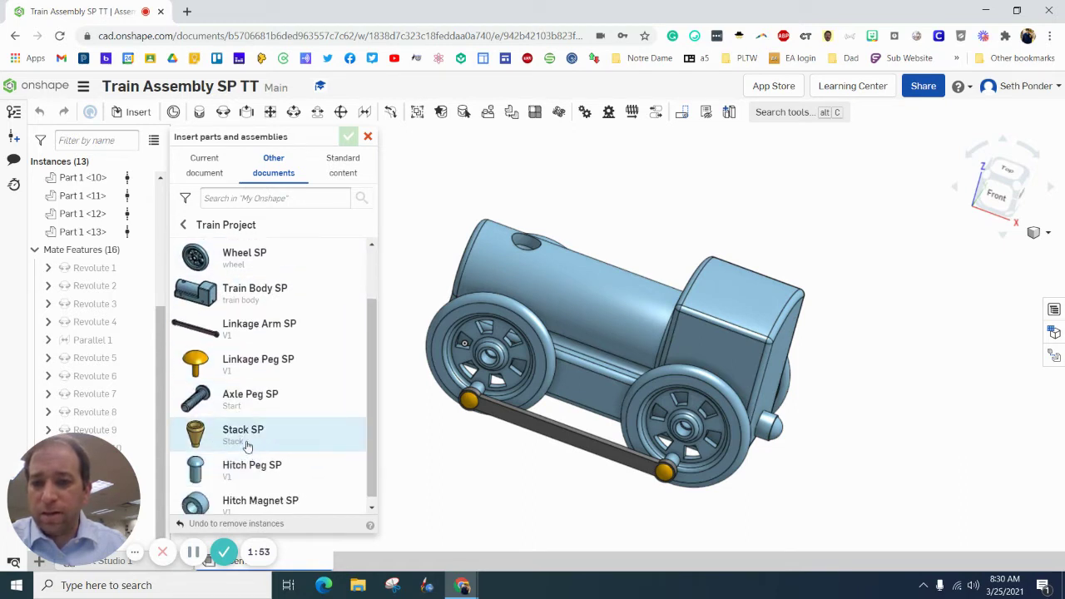
{"action": "left_click", "coordinate": [245, 444]}
{"action": "left_click", "coordinate": [254, 334]}
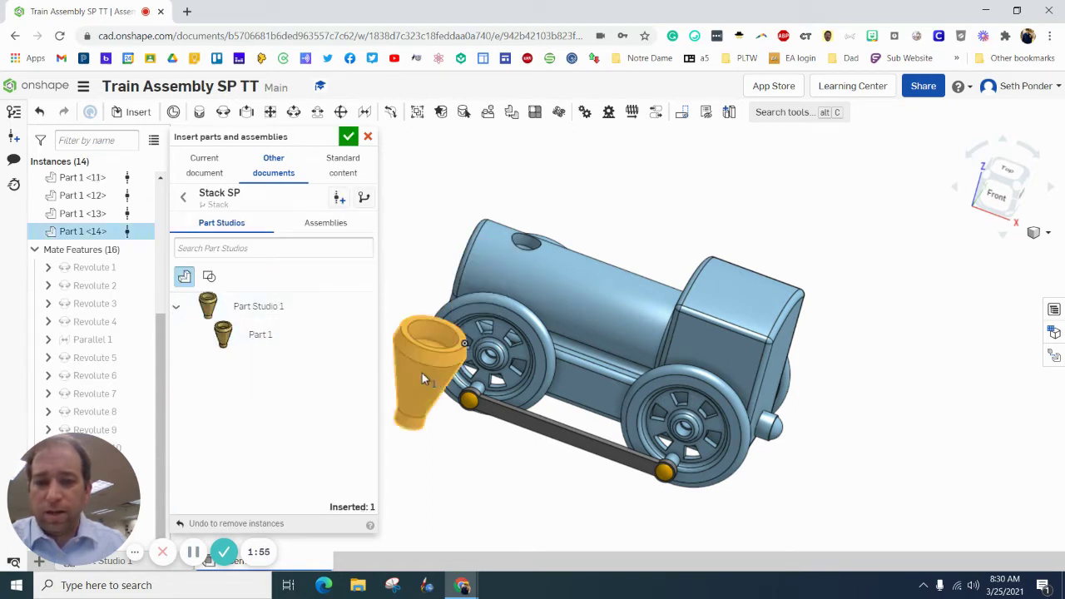
{"action": "left_click", "coordinate": [933, 339]}
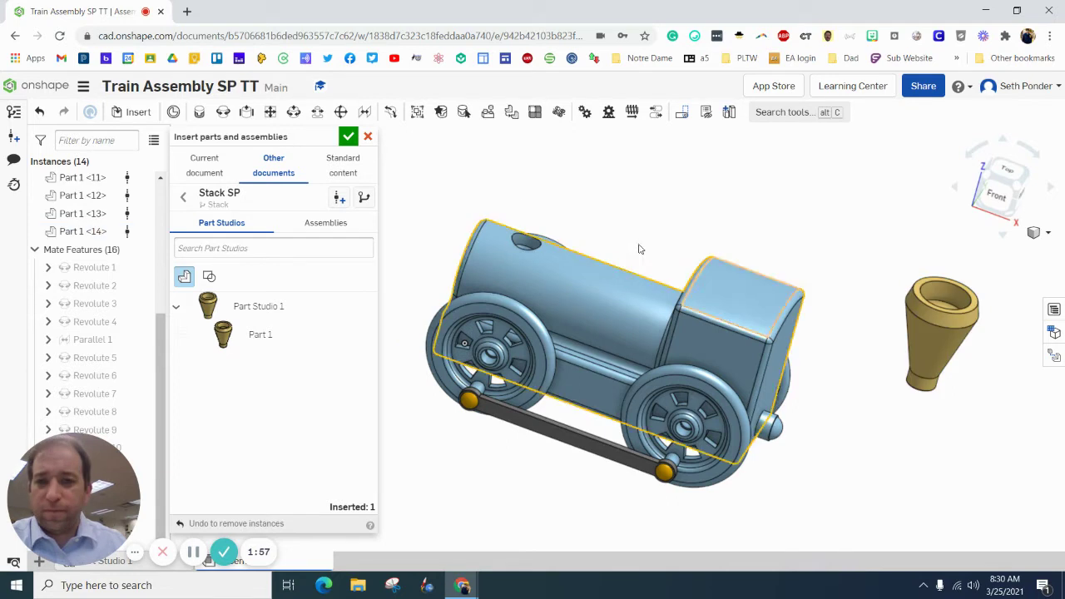
{"action": "left_click", "coordinate": [368, 138]}
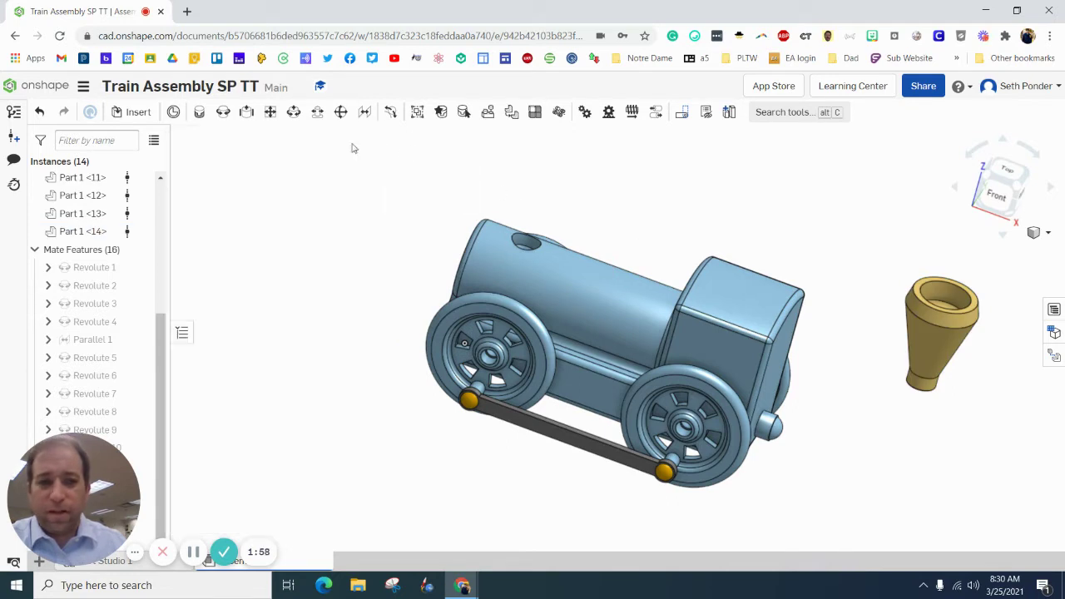
Revolute-mate the stack's base connector to the body's top-hole connector, cancelling the extra Revolute 16
{"action": "left_click", "coordinate": [223, 113]}
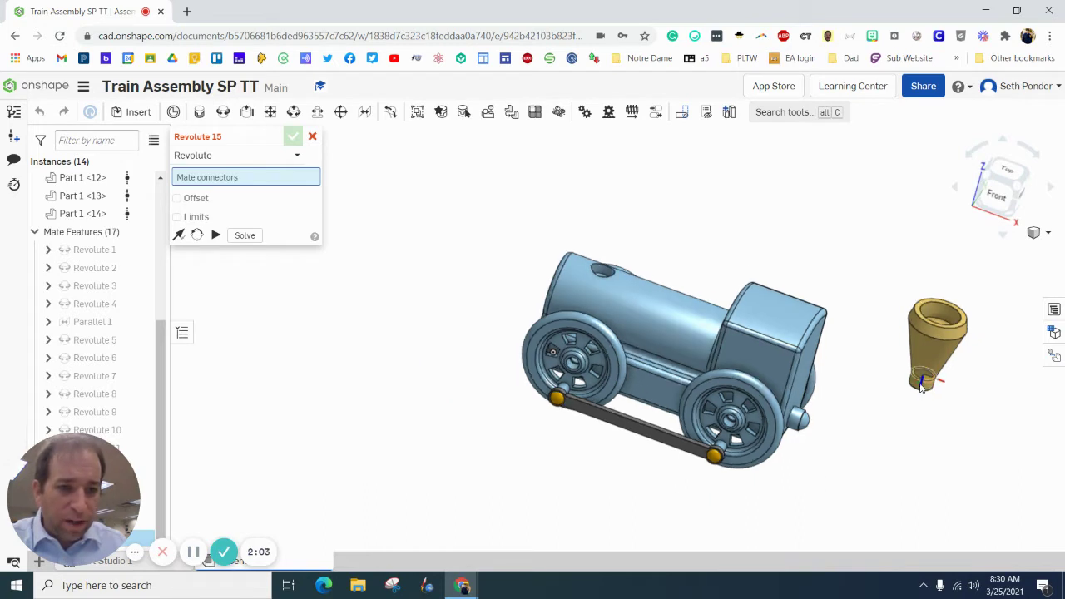
{"action": "scroll", "coordinate": [921, 384], "scroll_direction": "up", "scroll_amount": 2}
{"action": "left_click", "coordinate": [914, 388]}
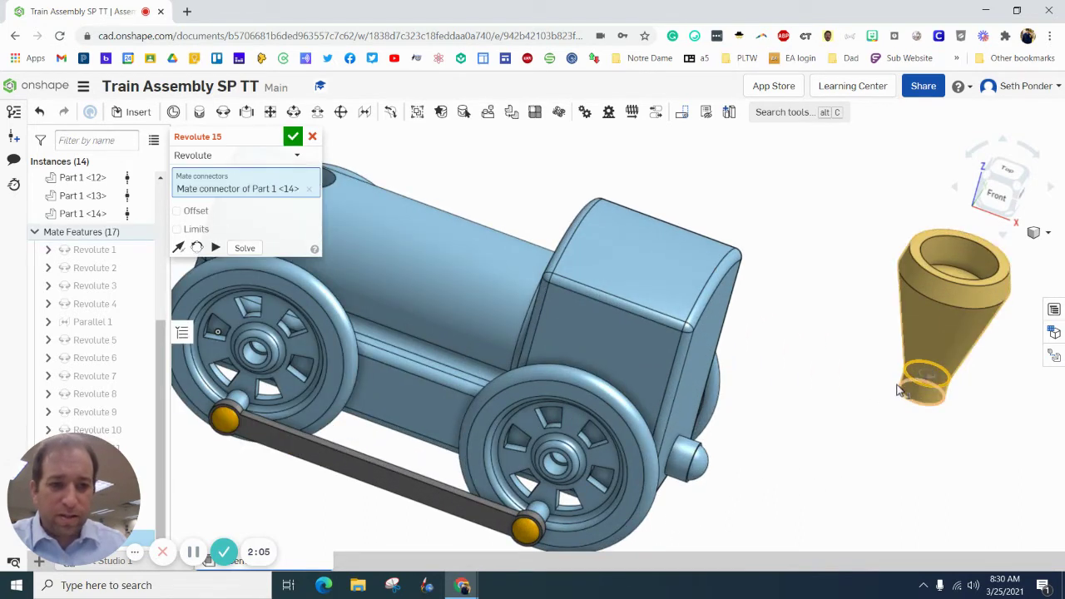
{"action": "middle_click_drag", "start_coordinate": [471, 166], "coordinate": [659, 237]}
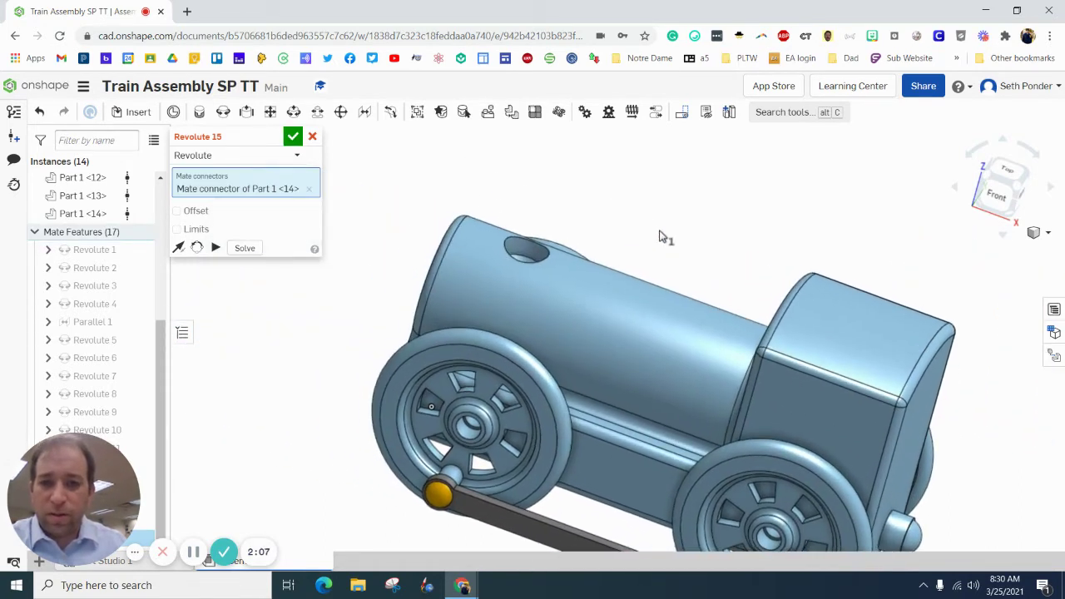
{"action": "left_click", "coordinate": [535, 257]}
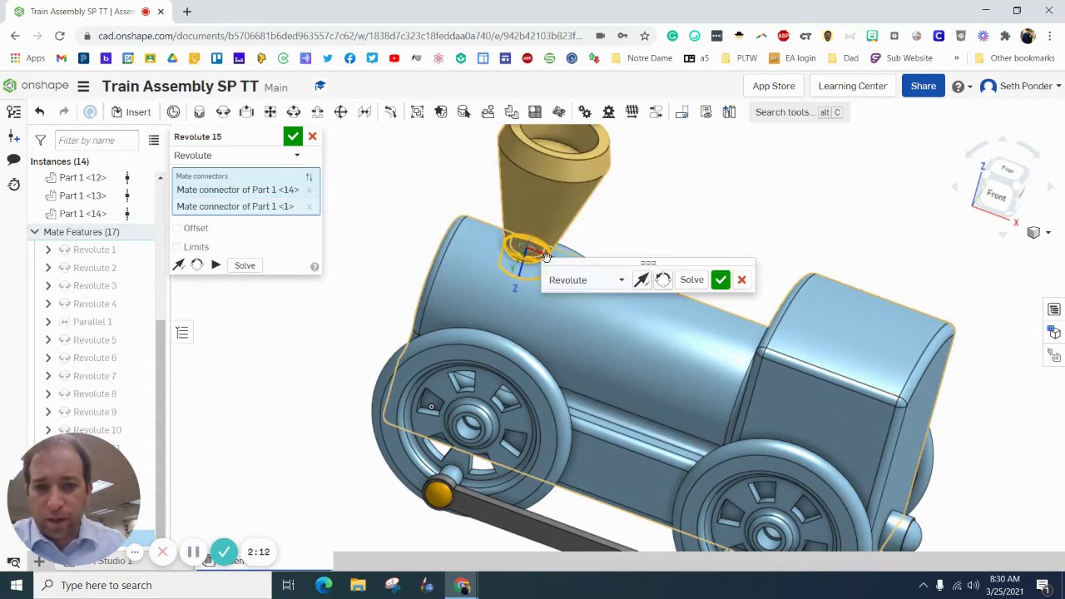
{"action": "left_click", "coordinate": [721, 281]}
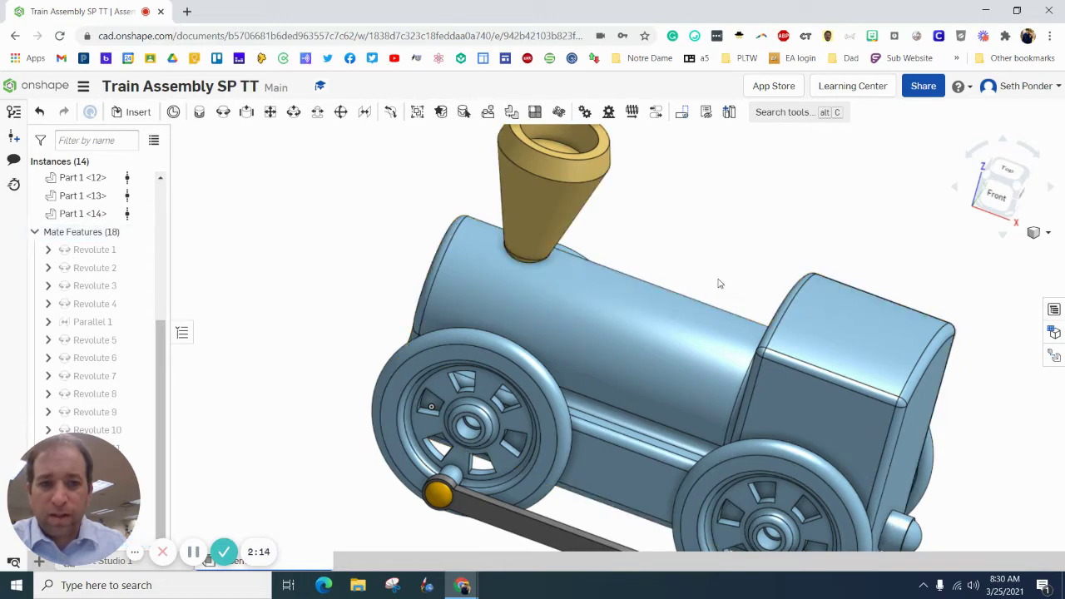
{"action": "left_click", "coordinate": [989, 176]}
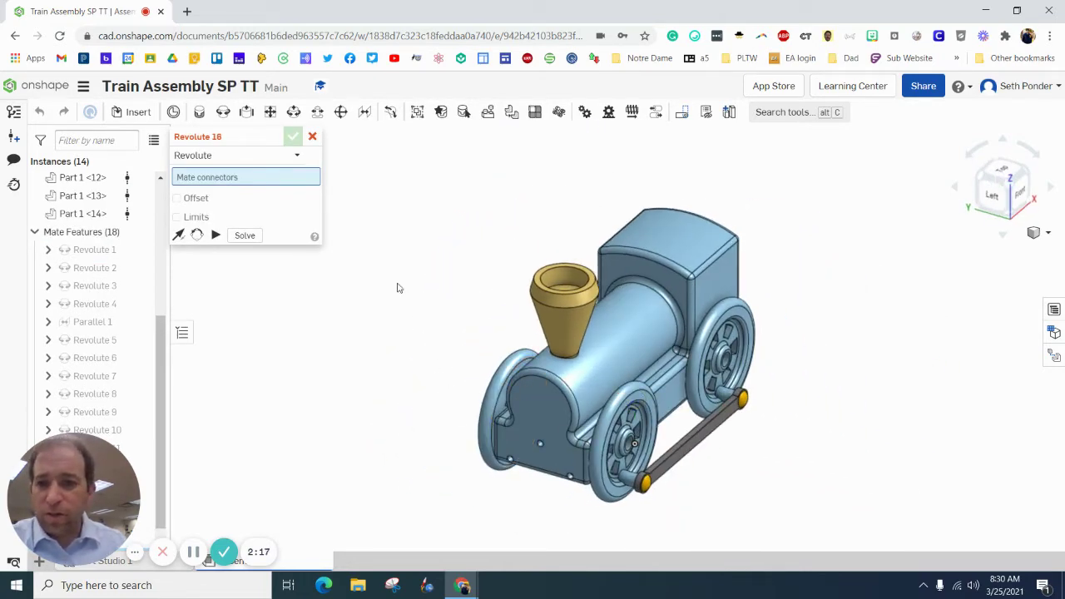
{"action": "left_click", "coordinate": [312, 137]}
Place Cow Catcher SP Part 1 beside the train and turn the view toward its front
{"action": "left_click", "coordinate": [133, 112]}
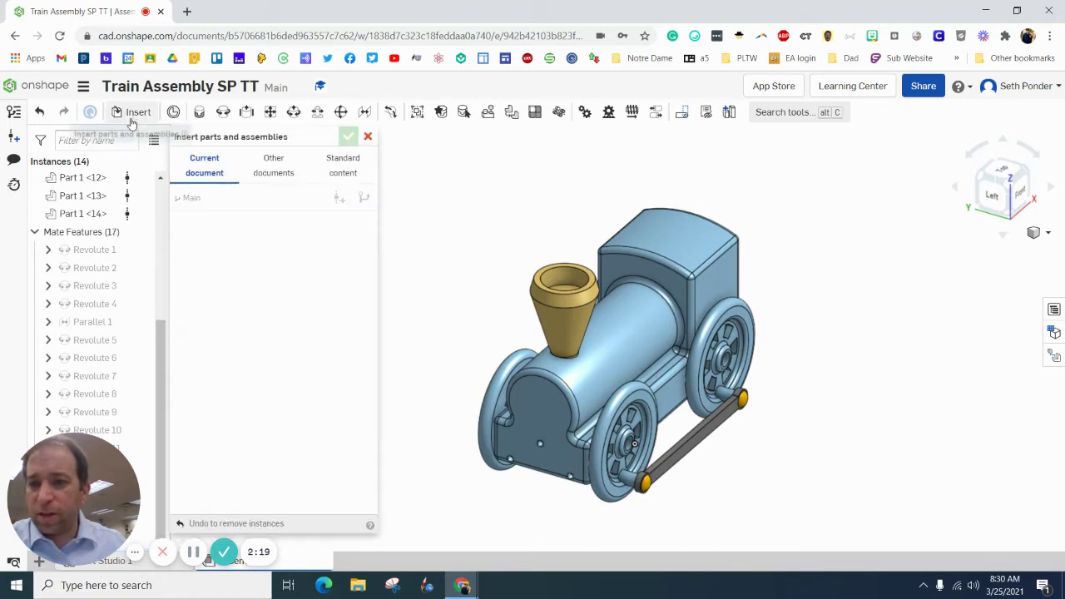
{"action": "left_click", "coordinate": [267, 160]}
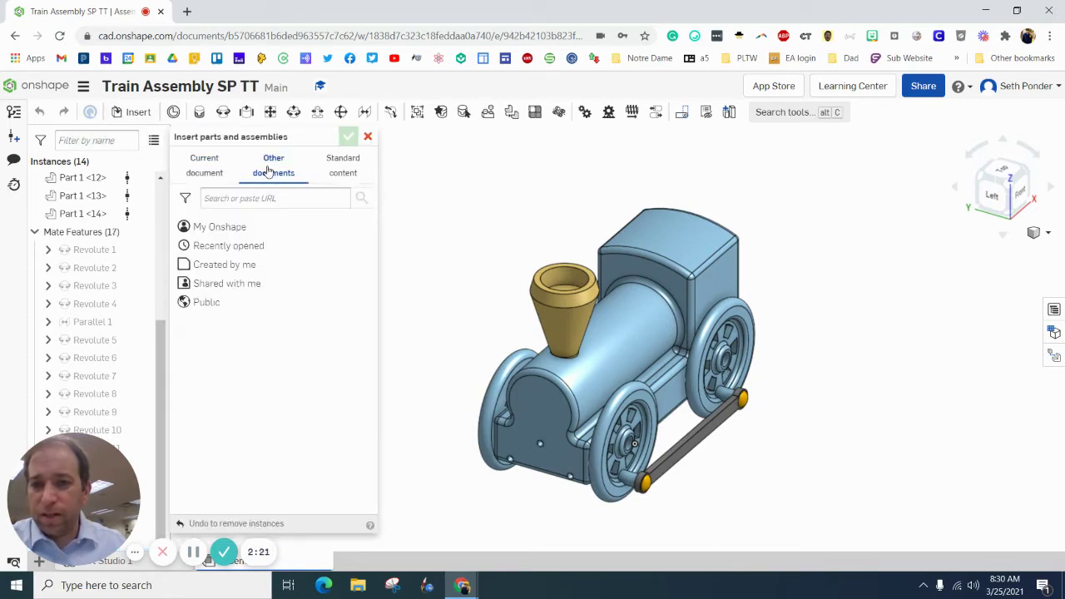
{"action": "left_click", "coordinate": [226, 230]}
{"action": "left_click", "coordinate": [250, 258]}
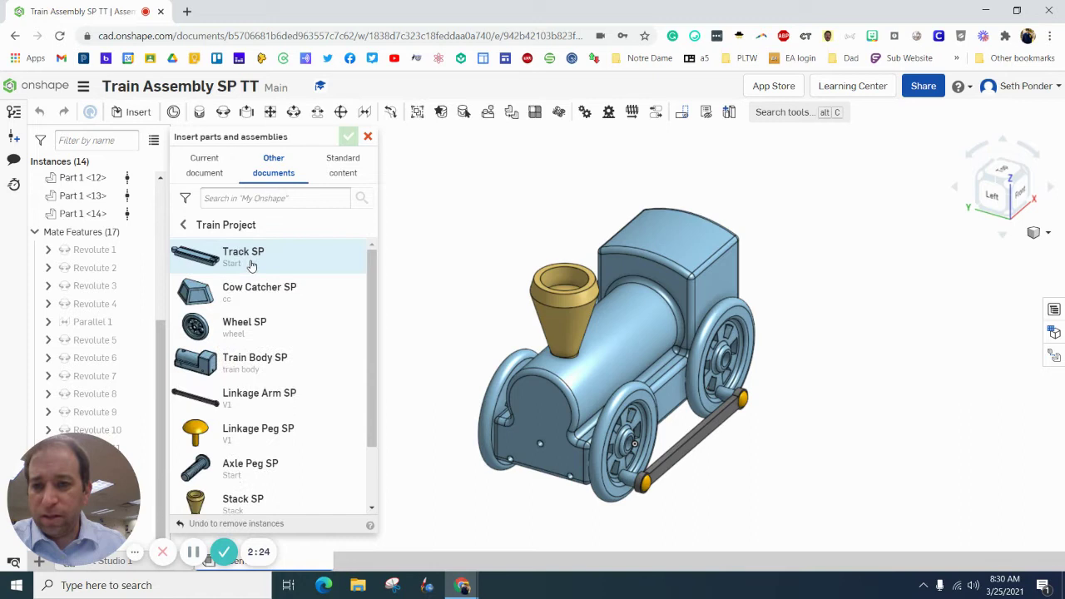
{"action": "left_click", "coordinate": [250, 289]}
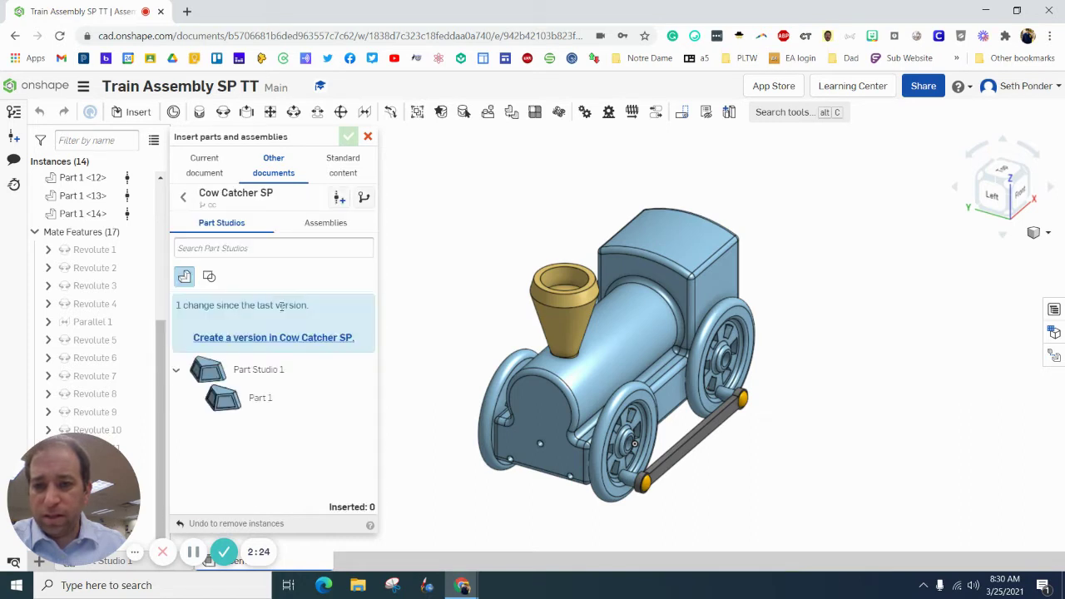
{"action": "left_click", "coordinate": [260, 398]}
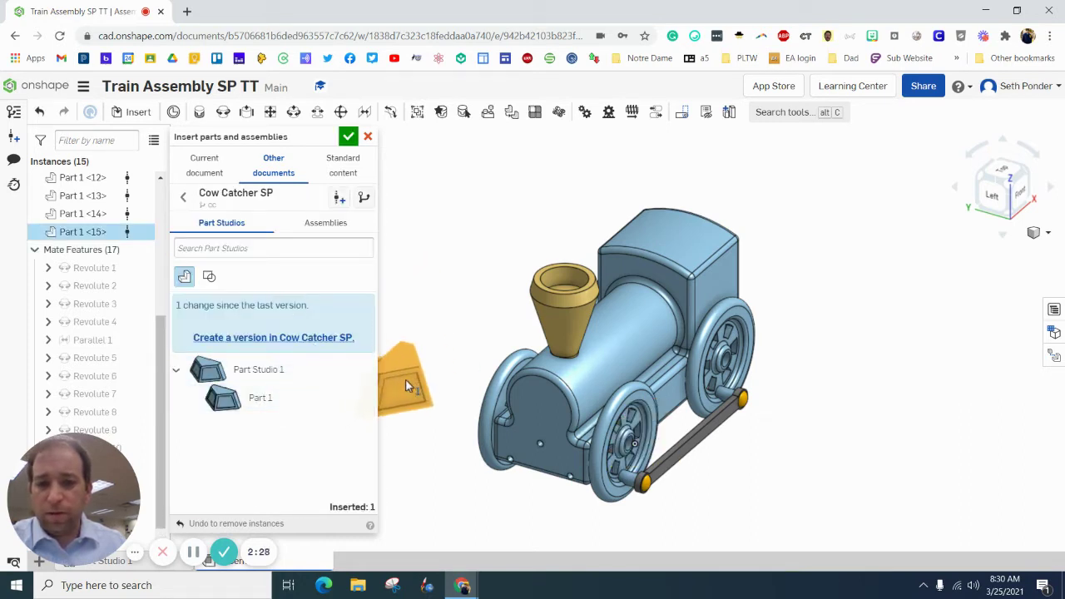
{"action": "left_click", "coordinate": [405, 379]}
{"action": "left_click", "coordinate": [349, 137]}
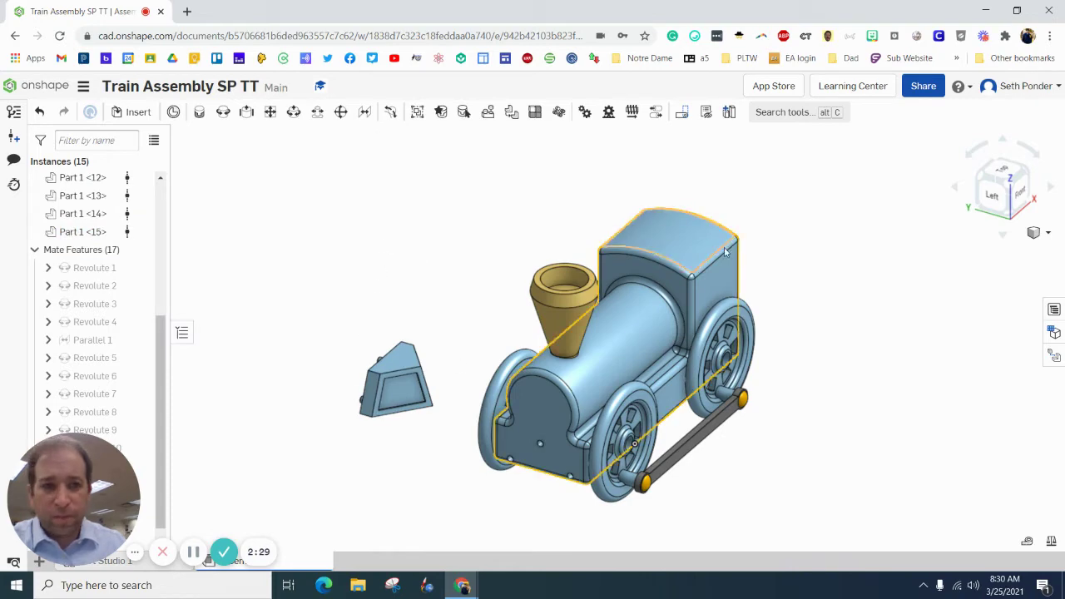
{"action": "scroll", "coordinate": [734, 247], "scroll_direction": "down", "scroll_amount": 1}
{"action": "key", "text": "Up"}
{"action": "key", "text": "Up"}
{"action": "key", "text": "Up"}
{"action": "key", "text": "Up"}
{"action": "key", "text": "Up"}
{"action": "key", "text": "Up"}
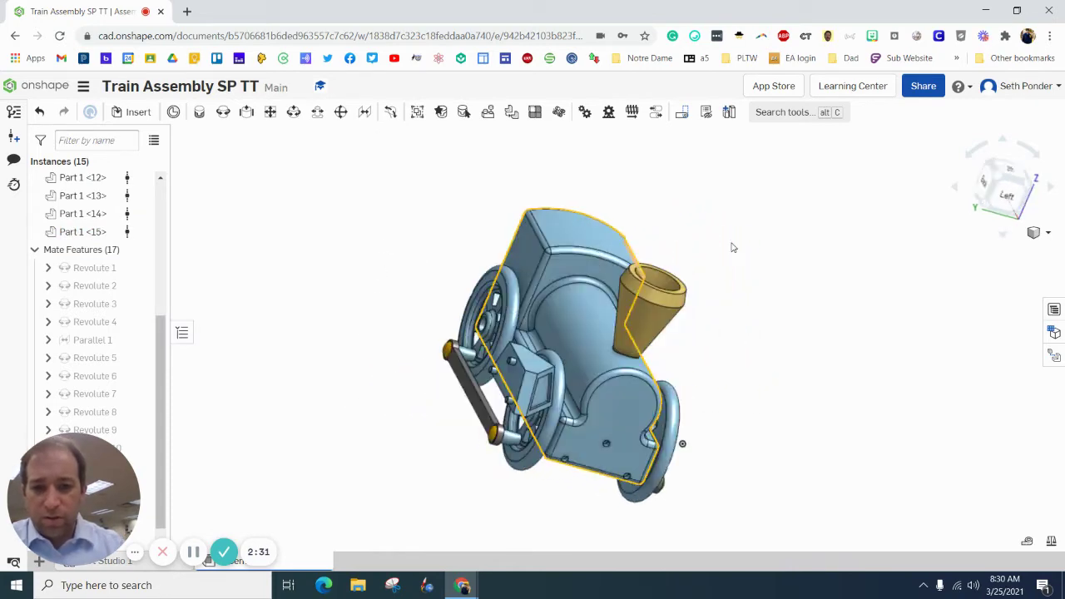
{"action": "key", "text": "Up"}
{"action": "key", "text": "Up"}
{"action": "key", "text": "Up"}
{"action": "key", "text": "Up"}
{"action": "key", "text": "Up"}
{"action": "key", "text": "Up"}
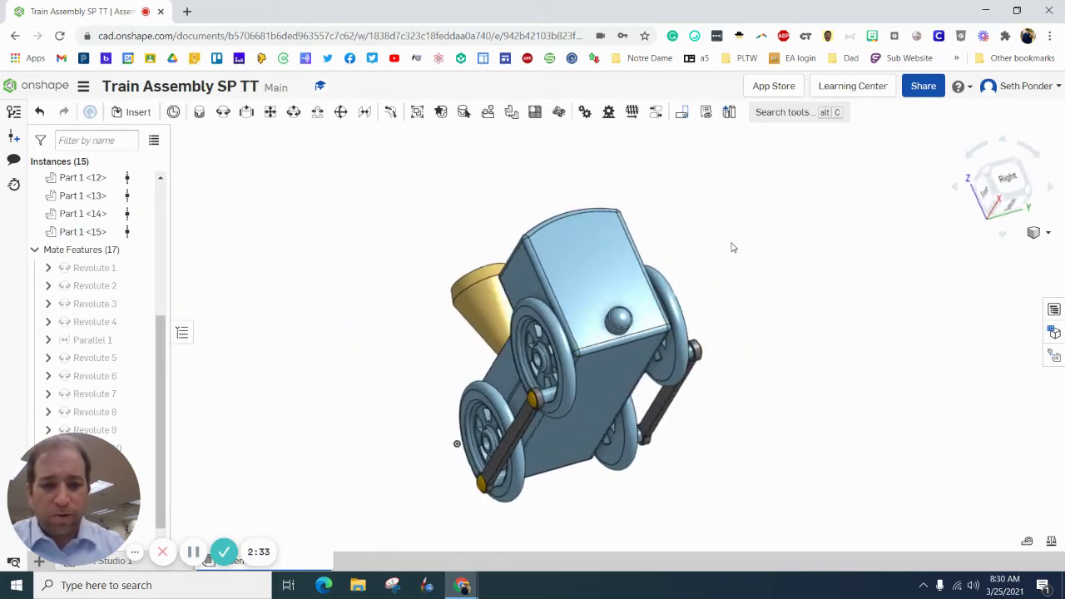
{"action": "key", "text": "Up"}
{"action": "key", "text": "Up"}
{"action": "key", "text": "Up"}
{"action": "key", "text": "Up"}
{"action": "key", "text": "Up"}
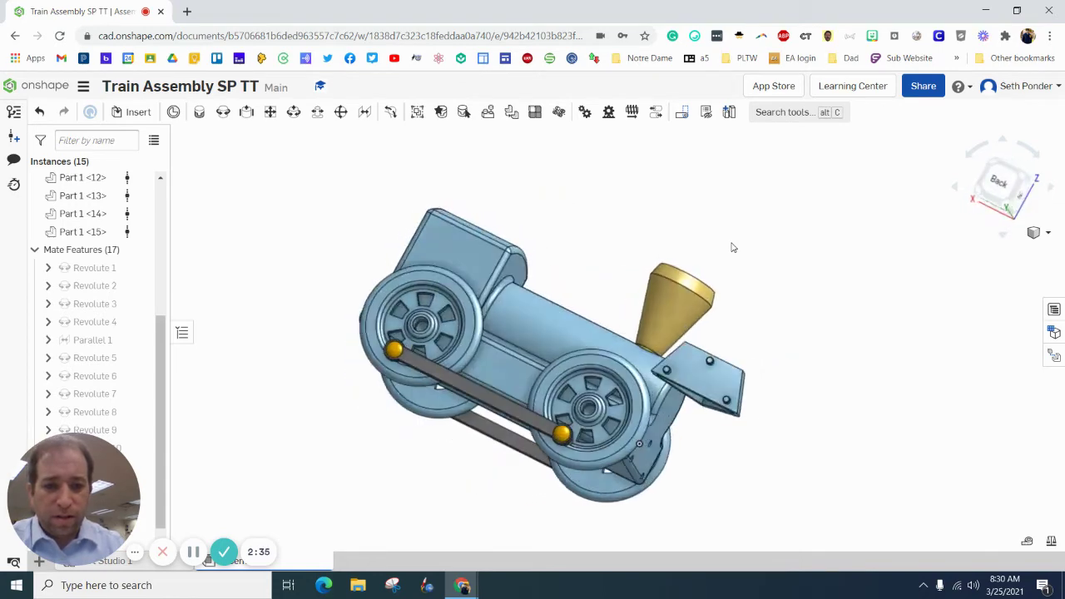
Revolute-mate the cow catcher to the front plate connector, flipping its primary axis
{"action": "left_click", "coordinate": [223, 112]}
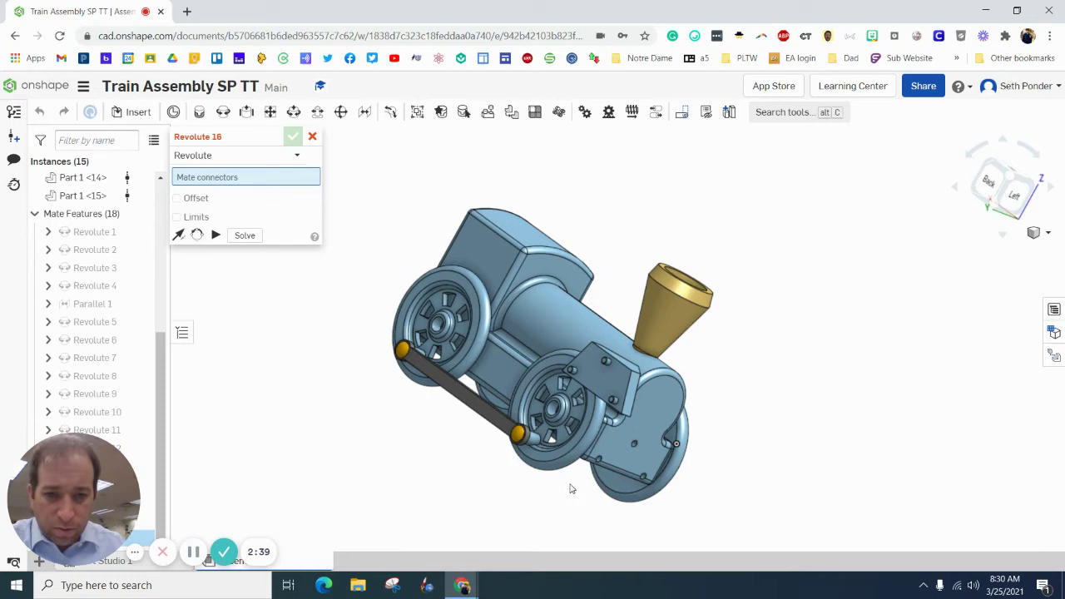
{"action": "scroll", "coordinate": [571, 489], "scroll_direction": "up", "scroll_amount": 5}
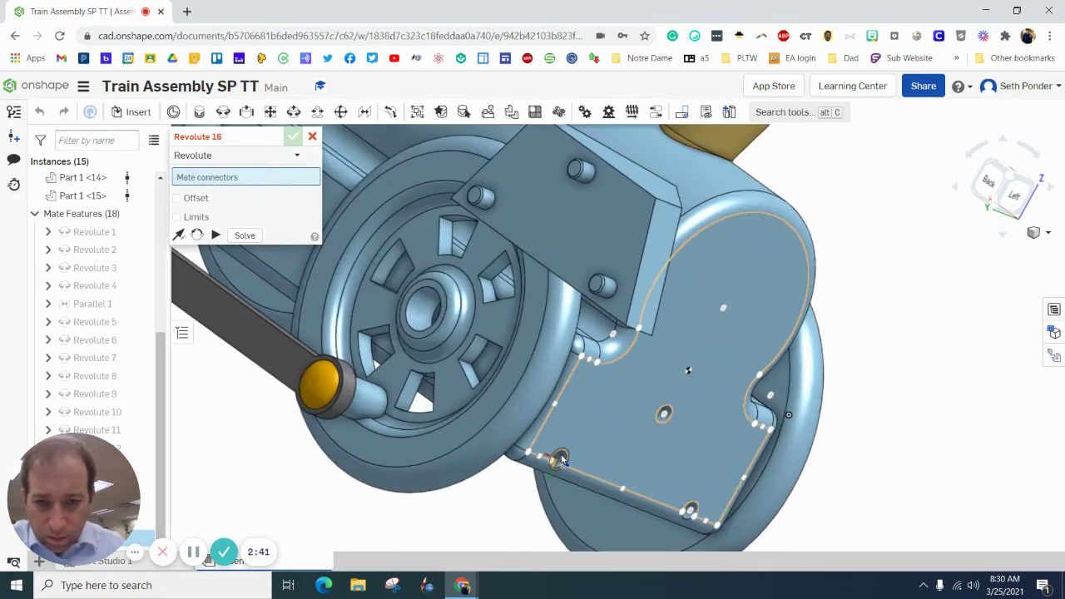
{"action": "left_click", "coordinate": [562, 459]}
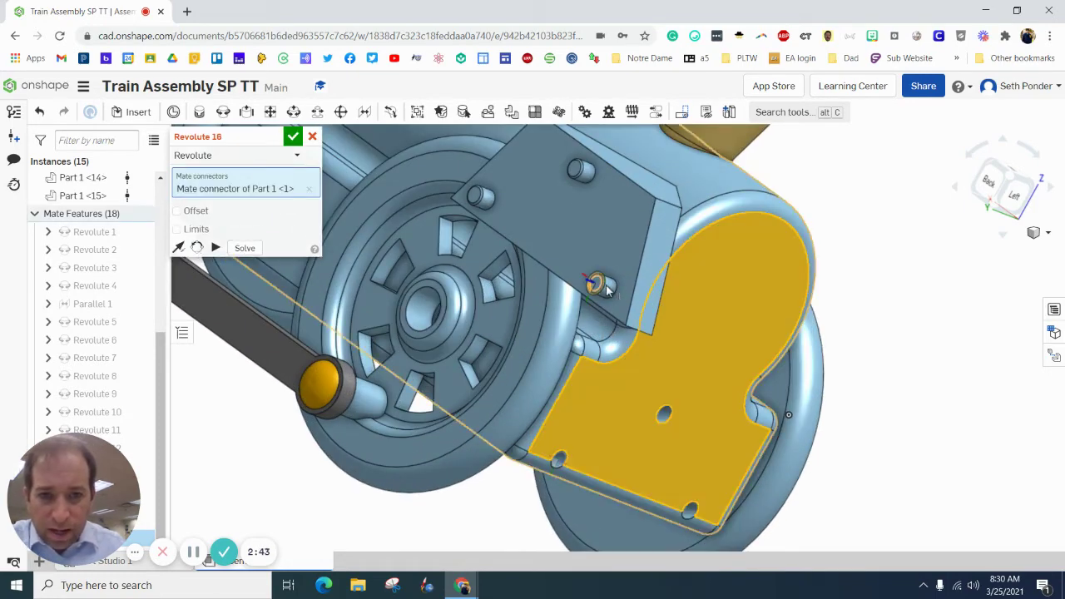
{"action": "scroll", "coordinate": [616, 287], "scroll_direction": "up", "scroll_amount": 4}
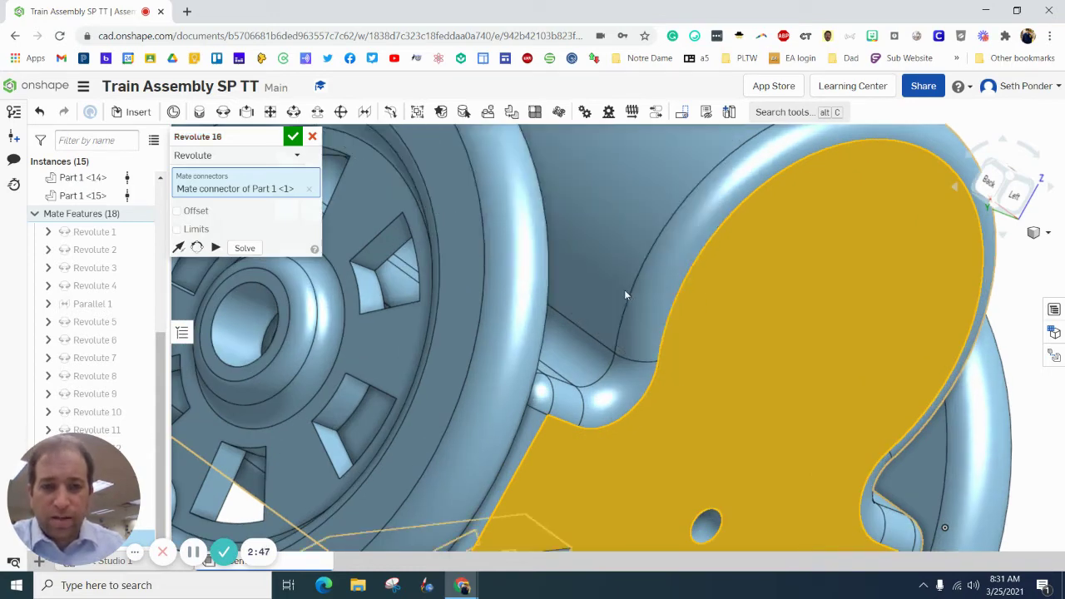
{"action": "left_click", "coordinate": [621, 289]}
{"action": "scroll", "coordinate": [666, 376], "scroll_direction": "down", "scroll_amount": 5}
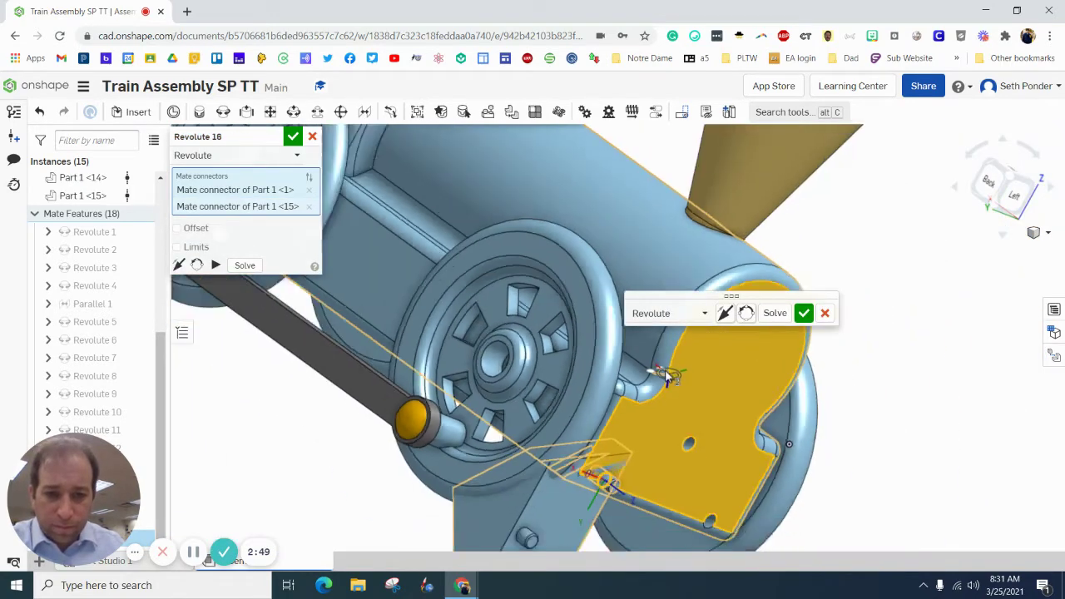
{"action": "left_click", "coordinate": [726, 314]}
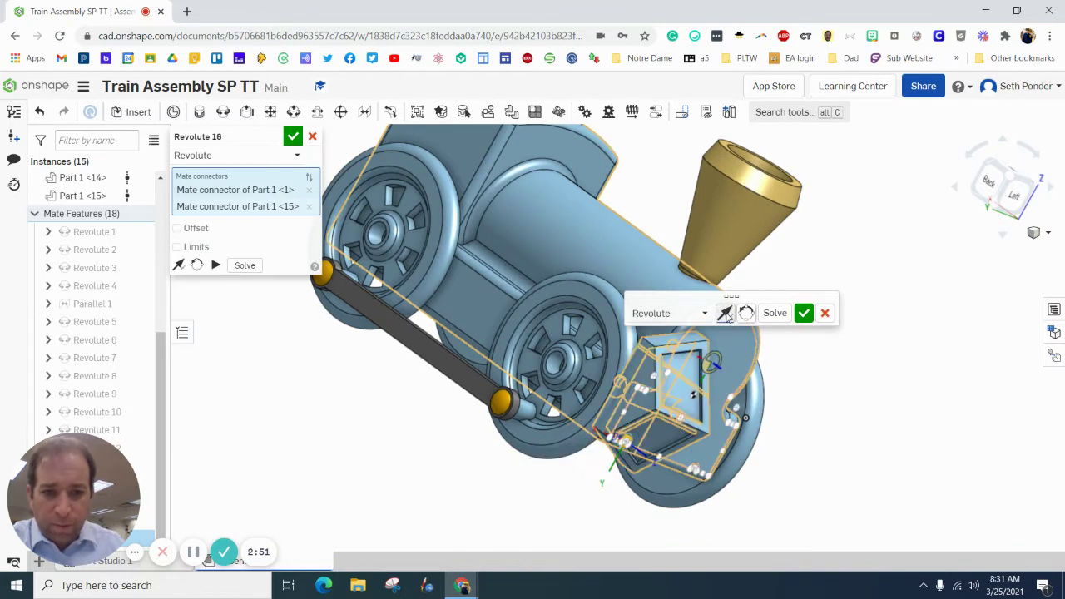
{"action": "left_click", "coordinate": [804, 313]}
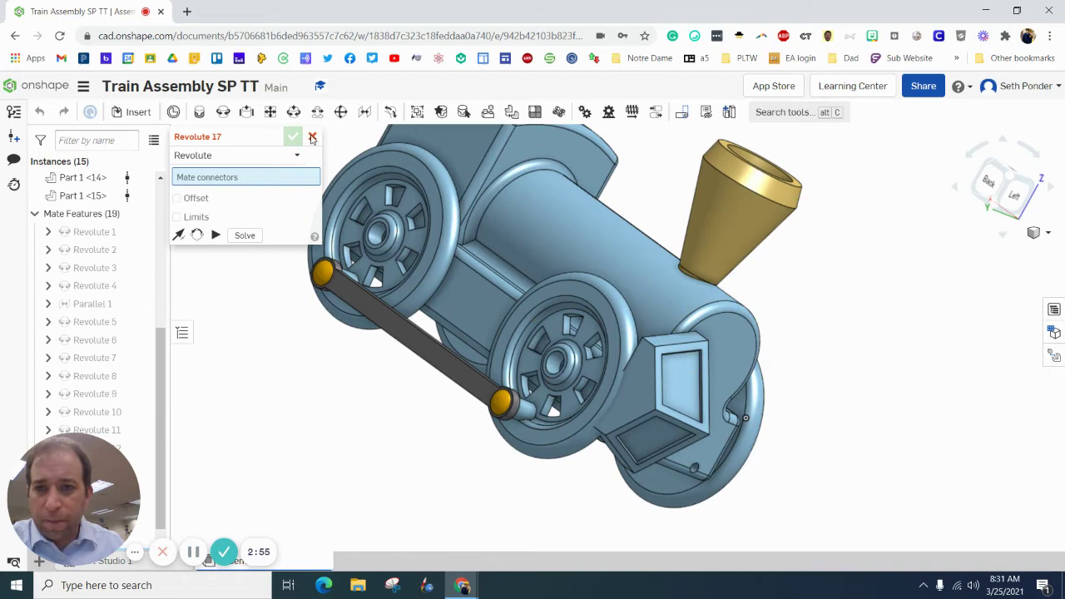
Cancel the empty Revolute 17 mate and swing the cow catcher down below the train's front
{"action": "left_click", "coordinate": [312, 137]}
{"action": "left_click_drag", "start_coordinate": [691, 391], "coordinate": [724, 464]}
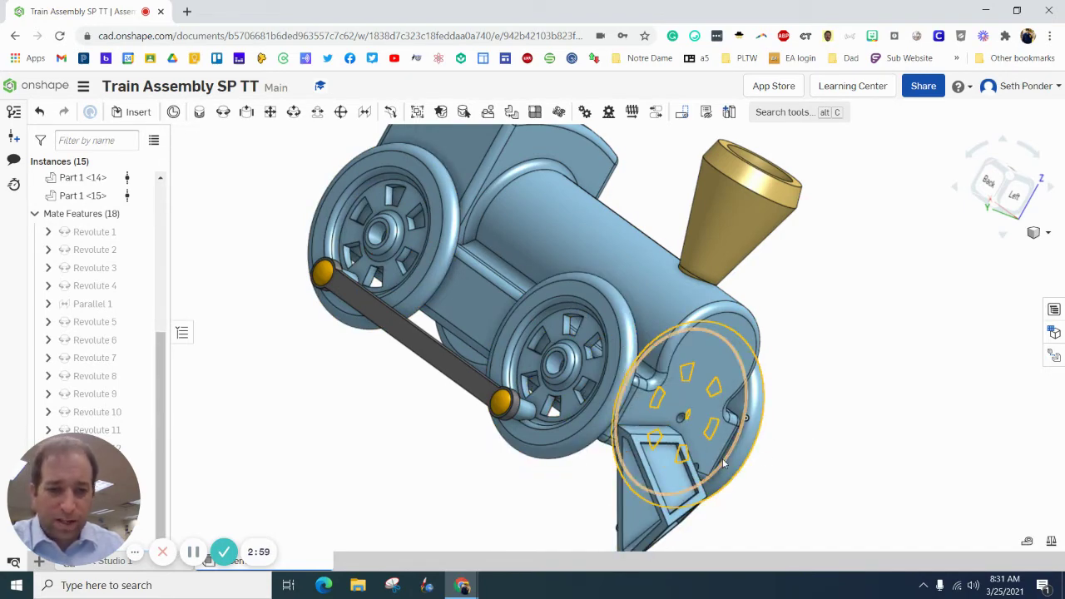
{"action": "key", "text": "Up"}
{"action": "key", "text": "Up"}
{"action": "key", "text": "Up"}
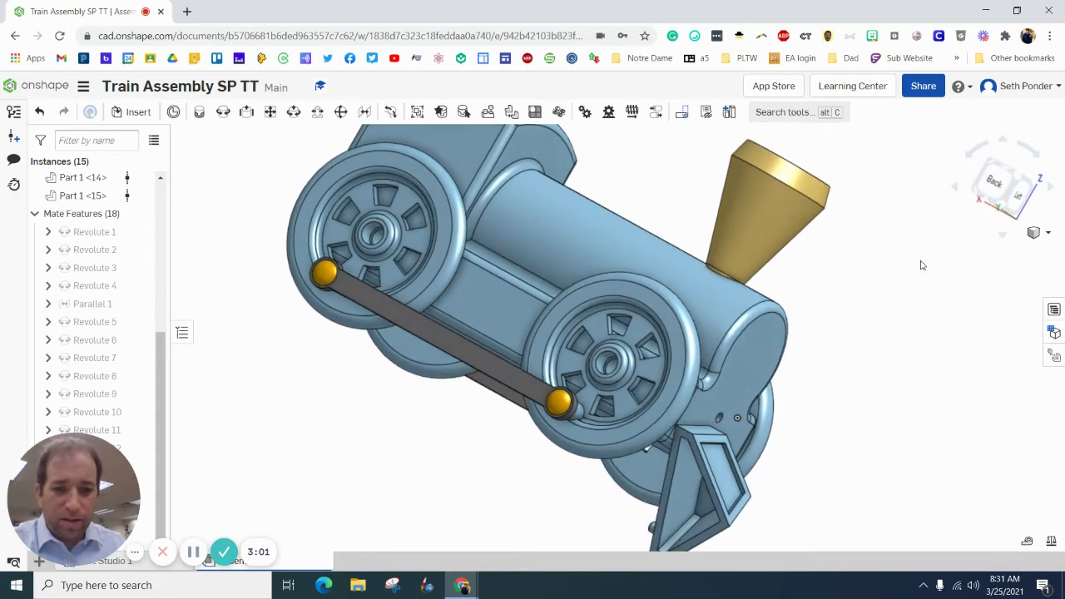
{"action": "key", "text": "Right"}
{"action": "key", "text": "Right"}
{"action": "key", "text": "Right"}
{"action": "key", "text": "Right"}
{"action": "key", "text": "Right"}
{"action": "key", "text": "Right"}
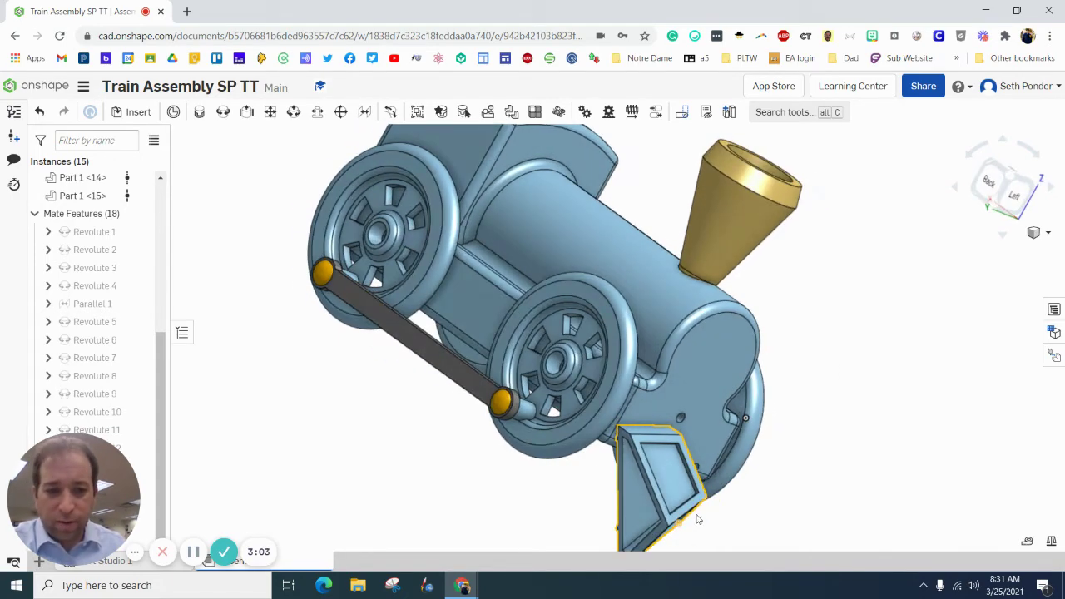
{"action": "key", "text": "Right"}
{"action": "key", "text": "Right"}
{"action": "key", "text": "Right"}
{"action": "key", "text": "Right"}
{"action": "key", "text": "Right"}
{"action": "key", "text": "Right"}
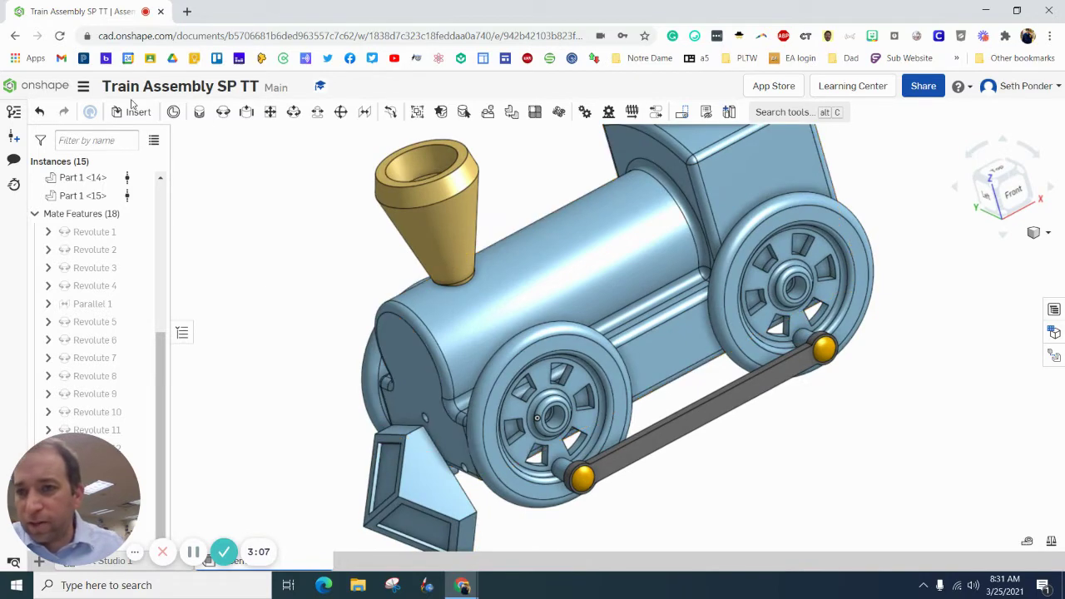
Add a second revolute mate joining a cow catcher connector to the peg under the train
{"action": "left_click", "coordinate": [222, 114]}
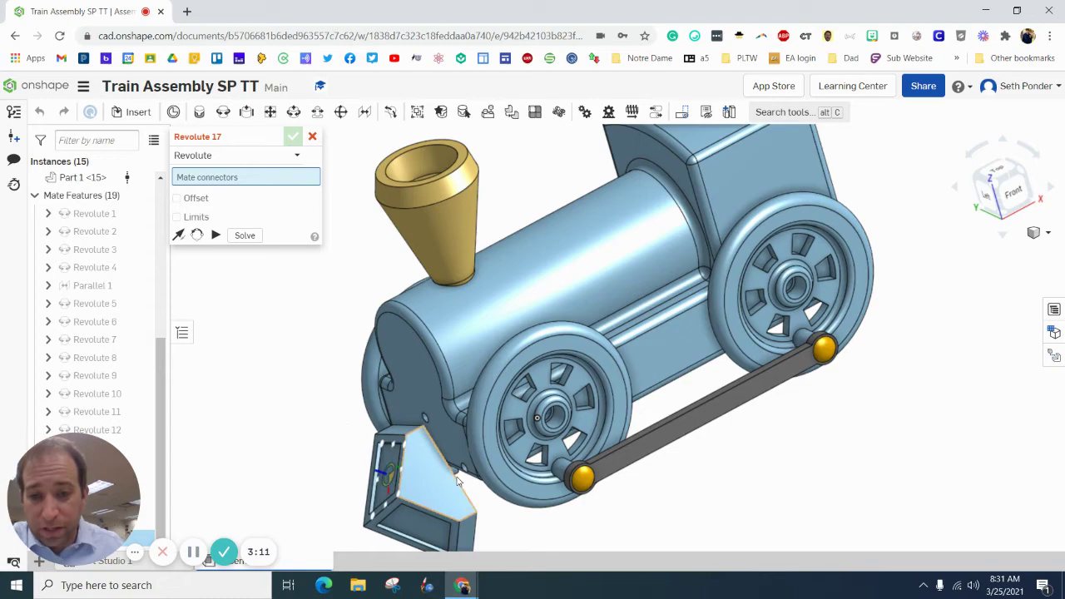
{"action": "scroll", "coordinate": [394, 462], "scroll_direction": "down", "scroll_amount": 2}
{"action": "scroll", "coordinate": [471, 491], "scroll_direction": "up", "scroll_amount": 8}
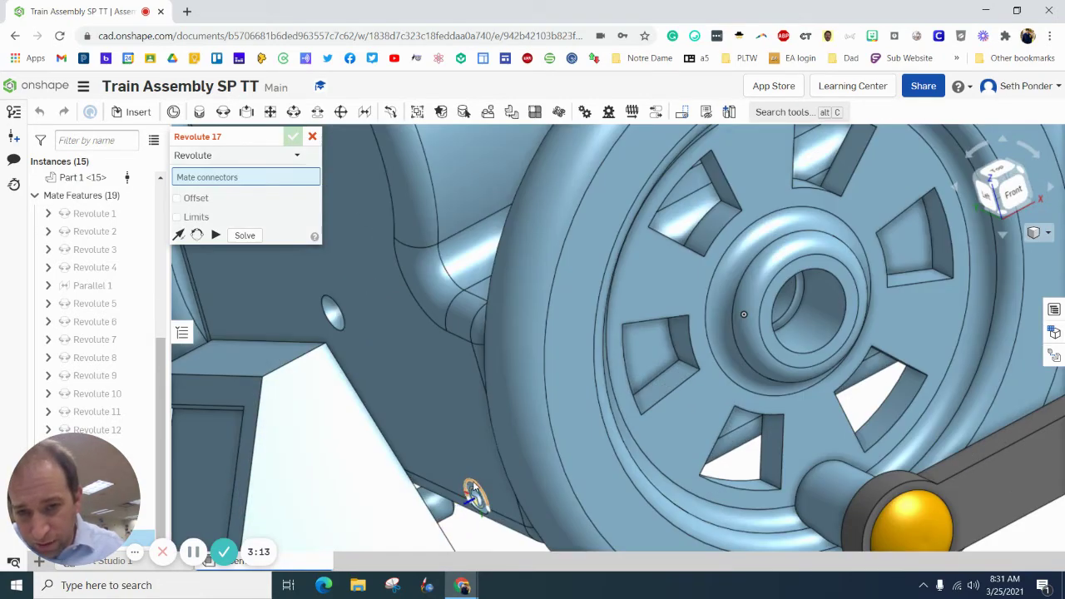
{"action": "left_click", "coordinate": [478, 467]}
{"action": "scroll", "coordinate": [472, 431], "scroll_direction": "down", "scroll_amount": 6}
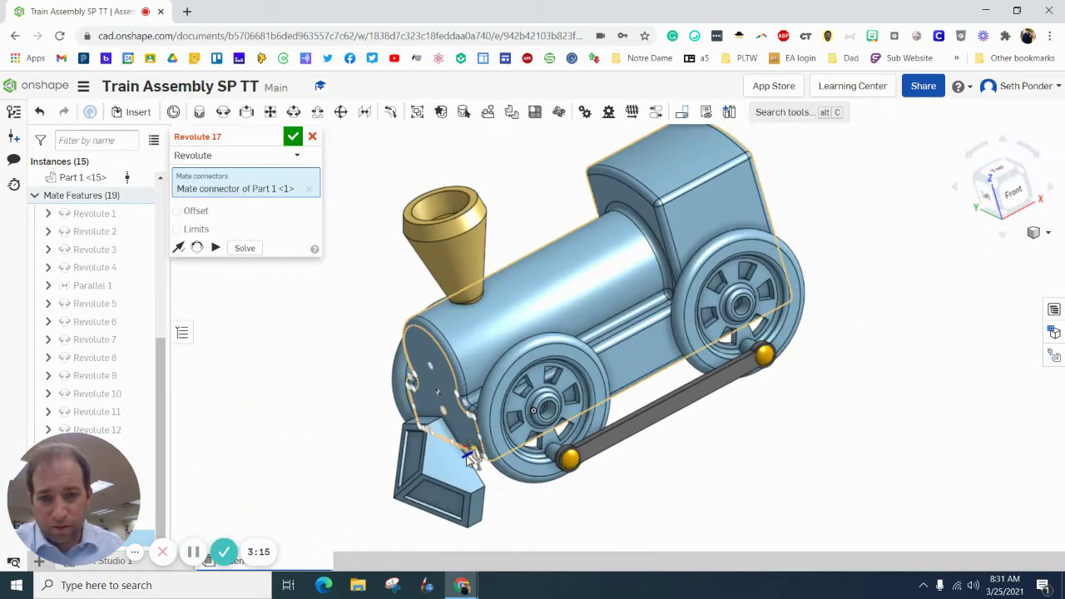
{"action": "right_click_drag", "start_coordinate": [526, 445], "coordinate": [516, 482]}
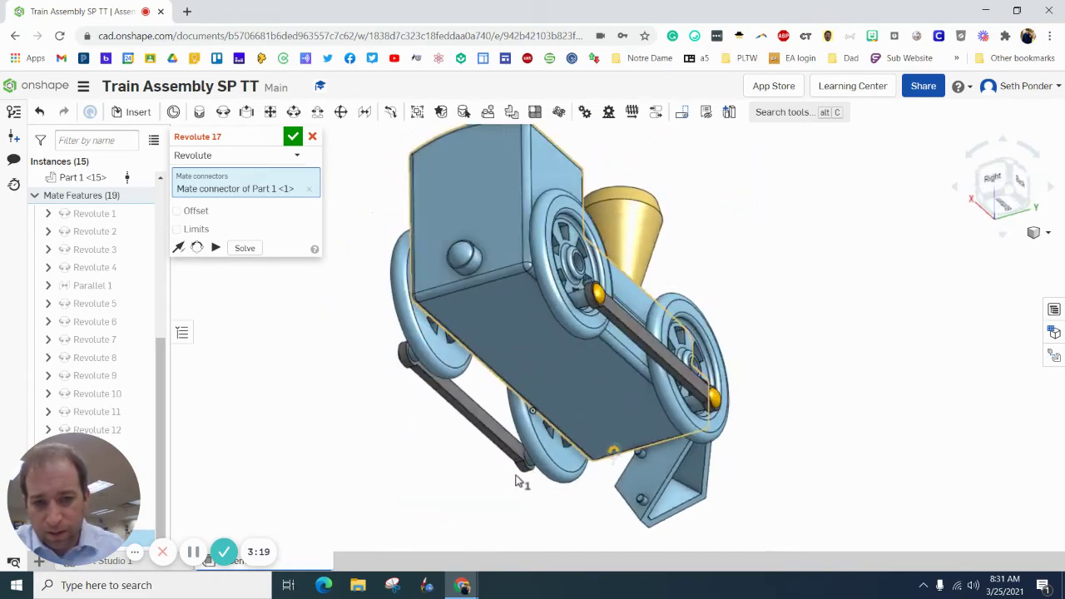
{"action": "right_click_drag", "start_coordinate": [516, 482], "coordinate": [545, 518]}
{"action": "scroll", "coordinate": [541, 517], "scroll_direction": "up", "scroll_amount": 5}
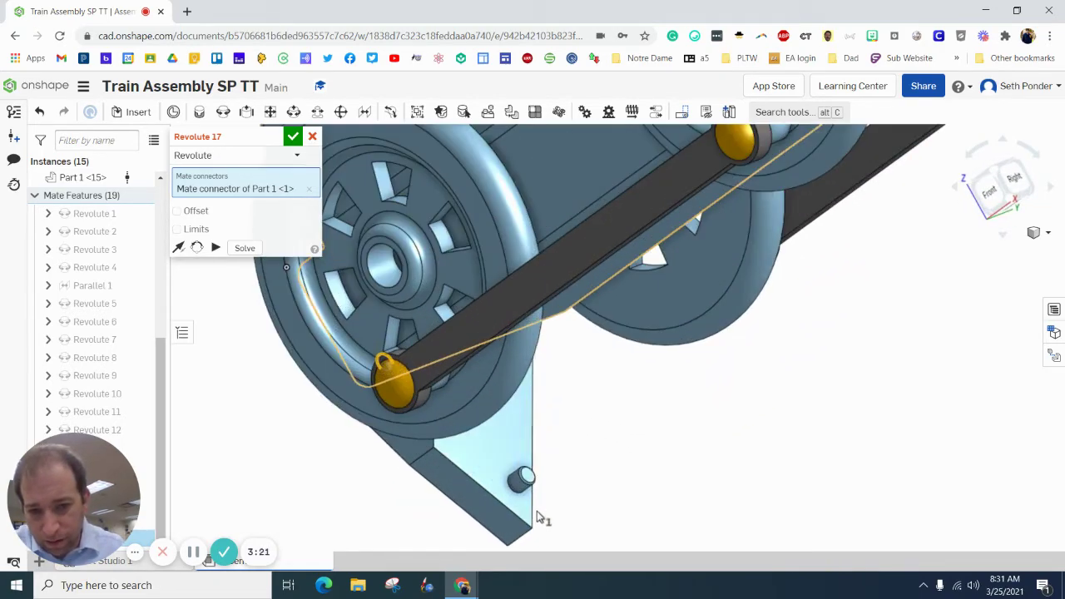
{"action": "scroll", "coordinate": [537, 517], "scroll_direction": "up", "scroll_amount": 3}
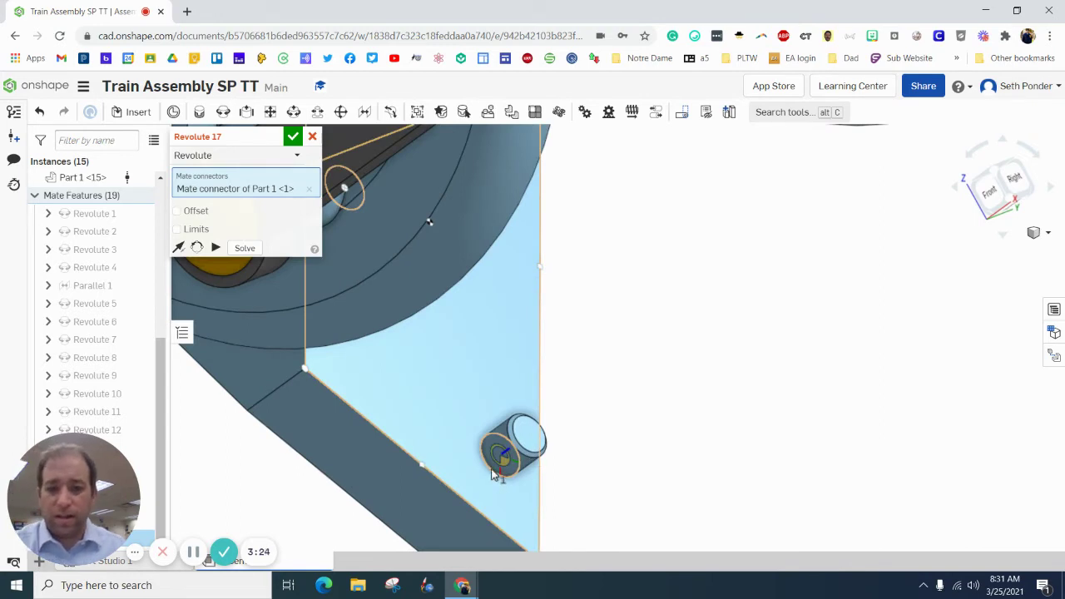
{"action": "left_click", "coordinate": [493, 475]}
{"action": "left_click", "coordinate": [293, 136]}
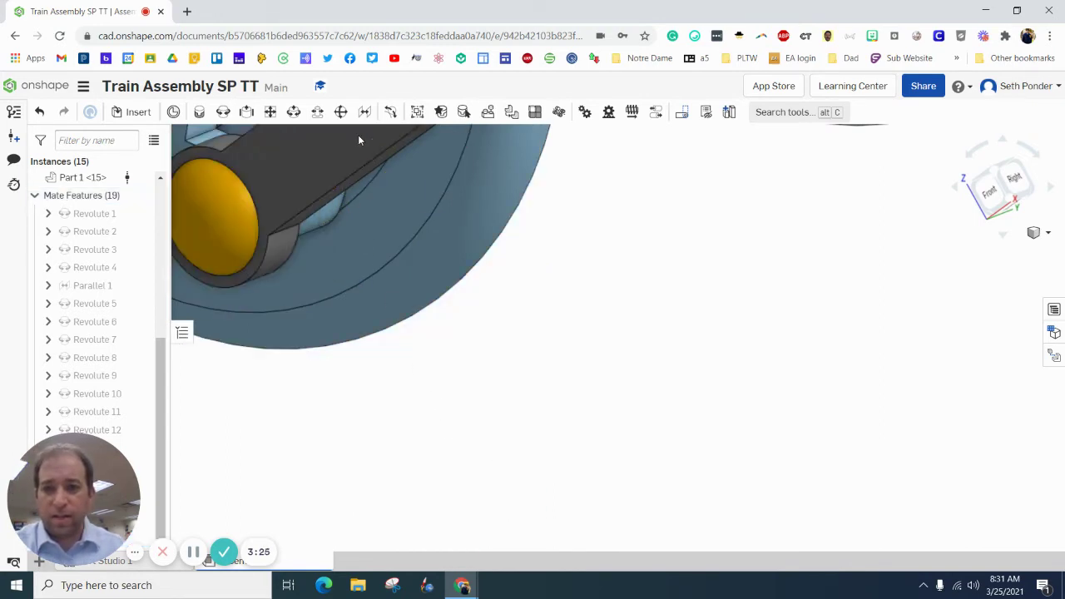
Rotate the view around the train and drag the connecting rod to turn the wheels
{"action": "left_click", "coordinate": [1046, 233]}
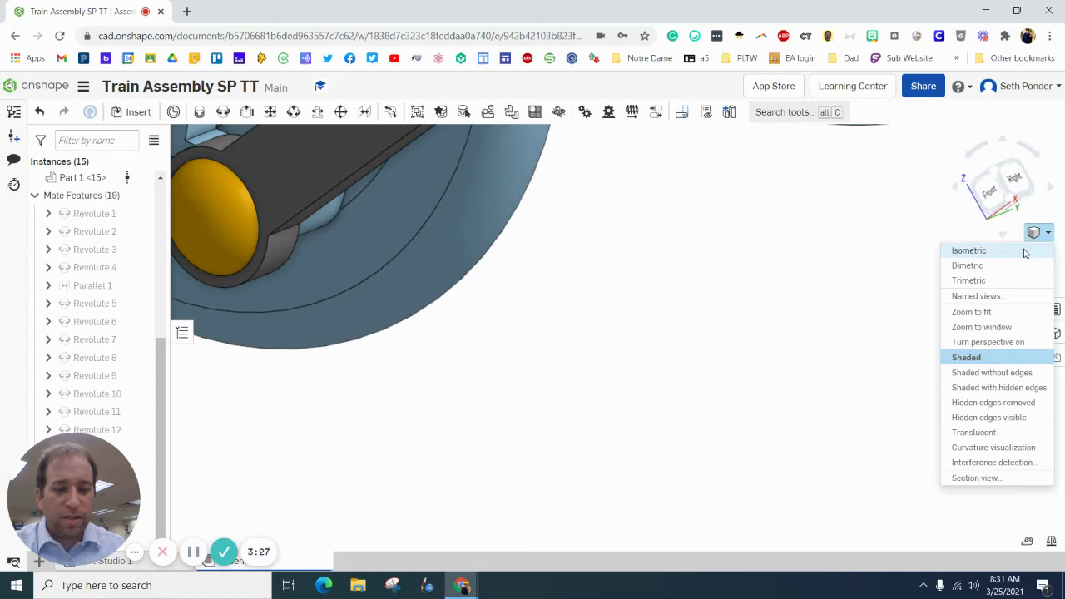
{"action": "left_click", "coordinate": [1029, 247]}
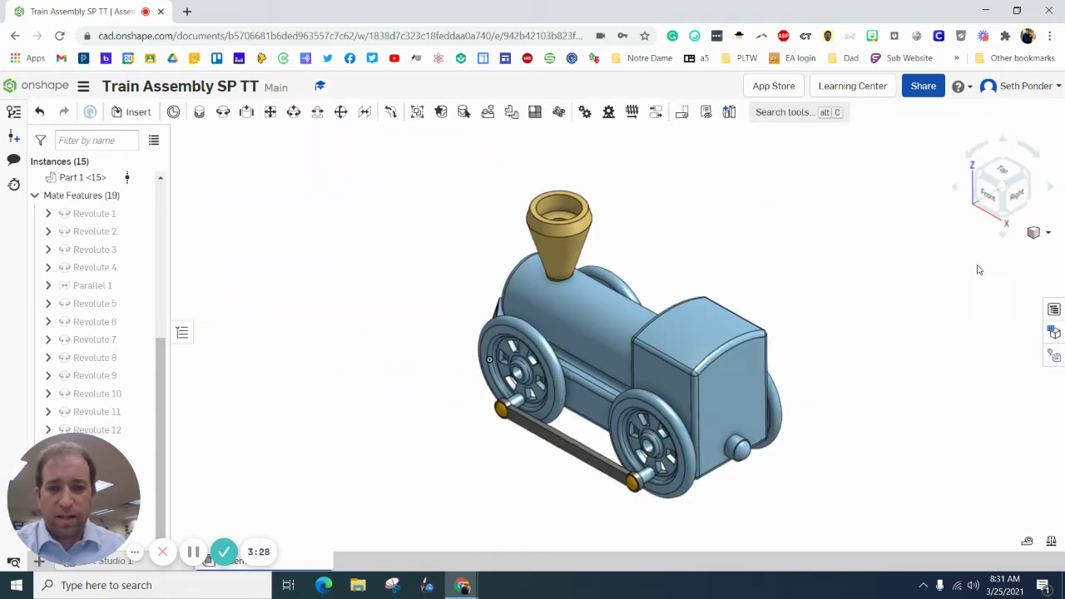
{"action": "left_click", "coordinate": [980, 176]}
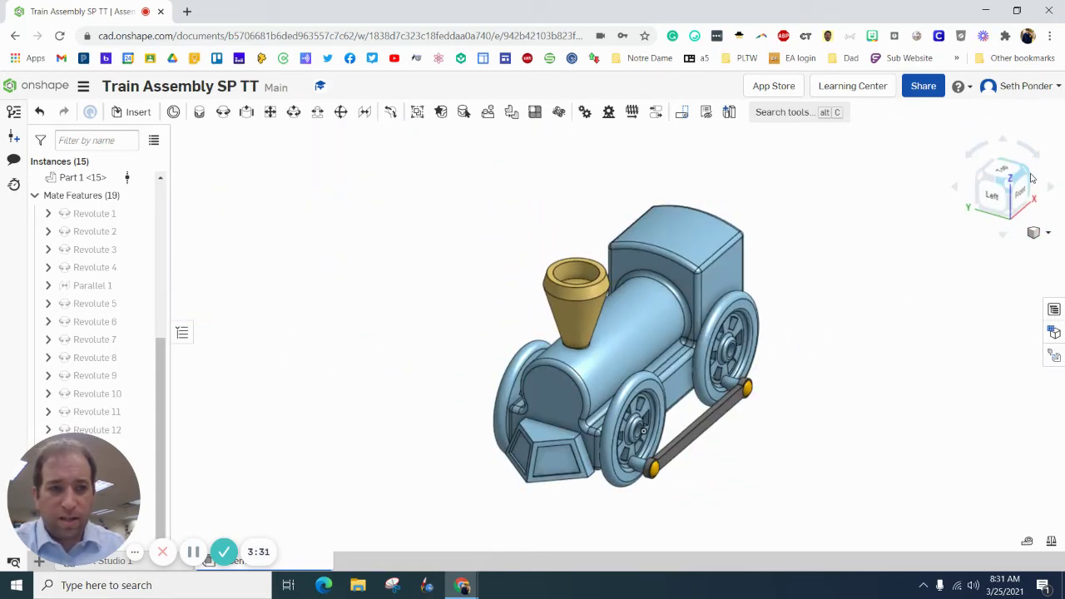
{"action": "left_click", "coordinate": [1030, 177]}
{"action": "left_click", "coordinate": [1030, 177]}
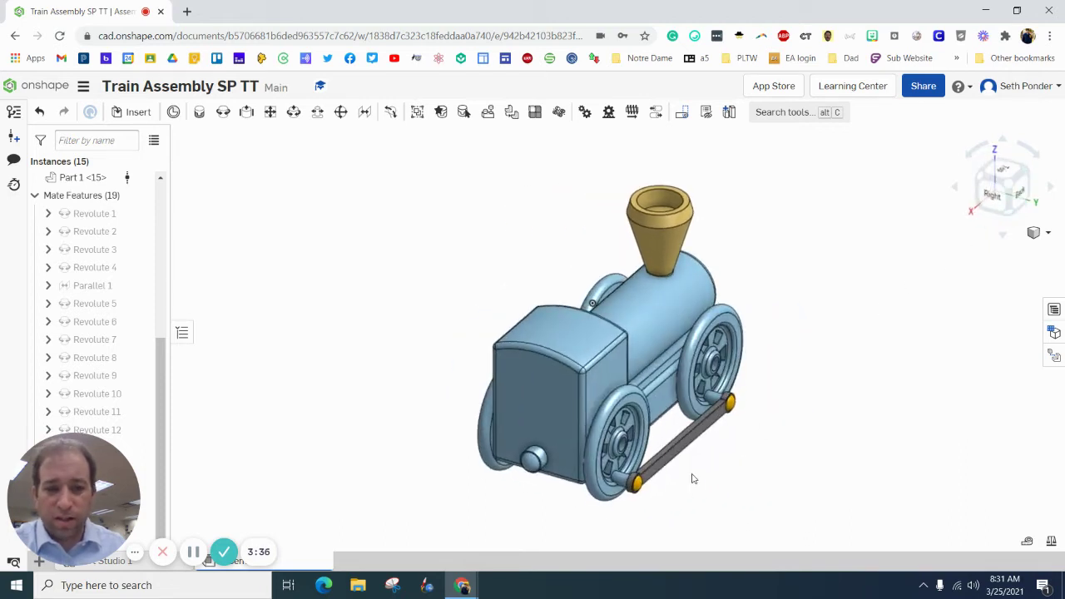
{"action": "left_click_drag", "start_coordinate": [703, 446], "coordinate": [749, 459]}
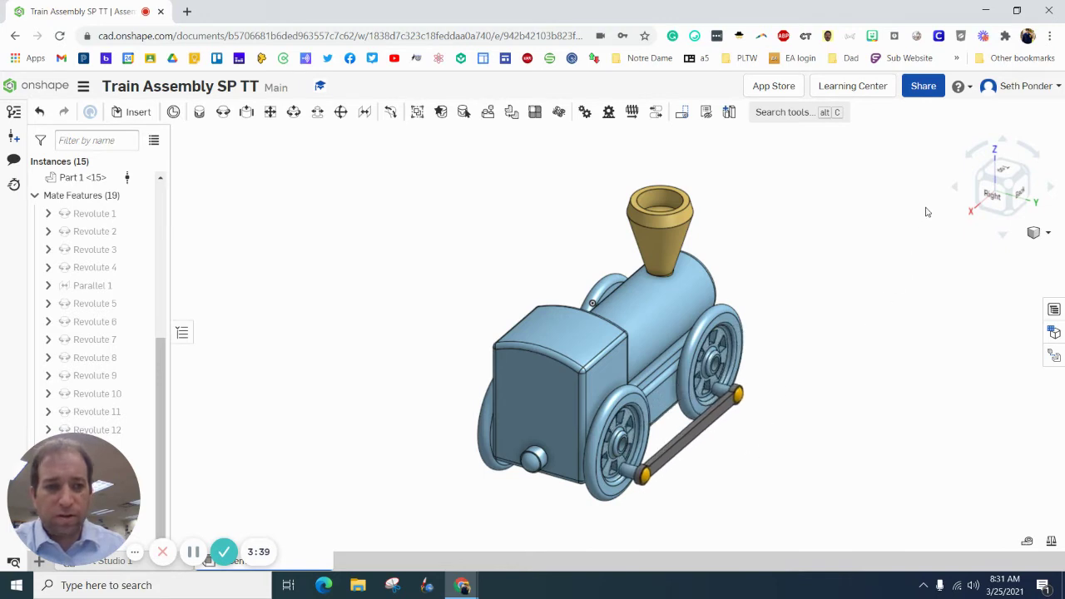
{"action": "left_click", "coordinate": [981, 184]}
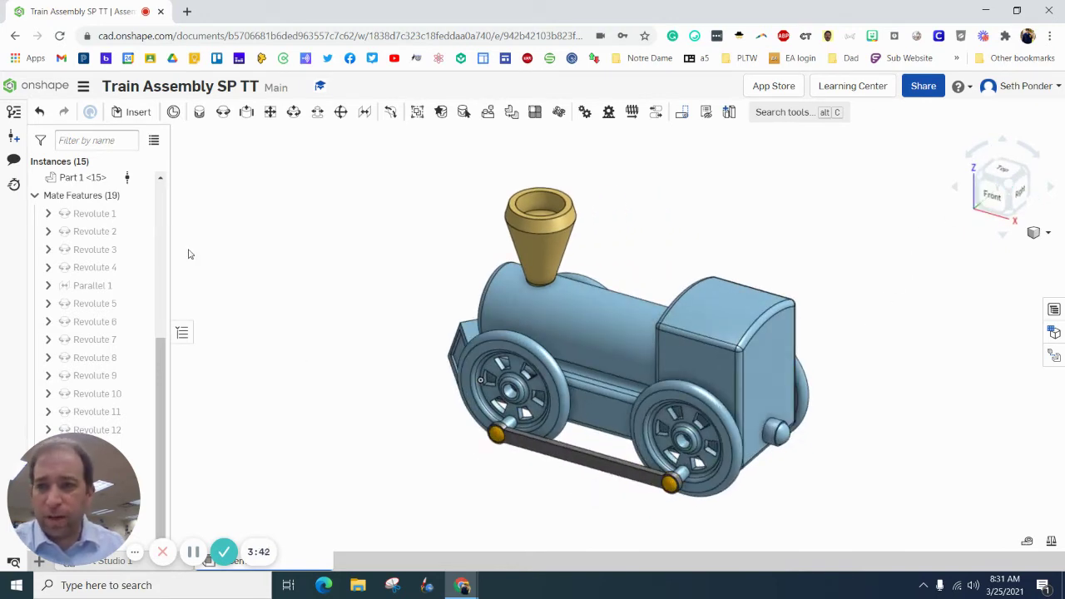
Find the Axle Peg SP document in the Train Project folder and create its version V1
{"action": "left_click", "coordinate": [117, 111]}
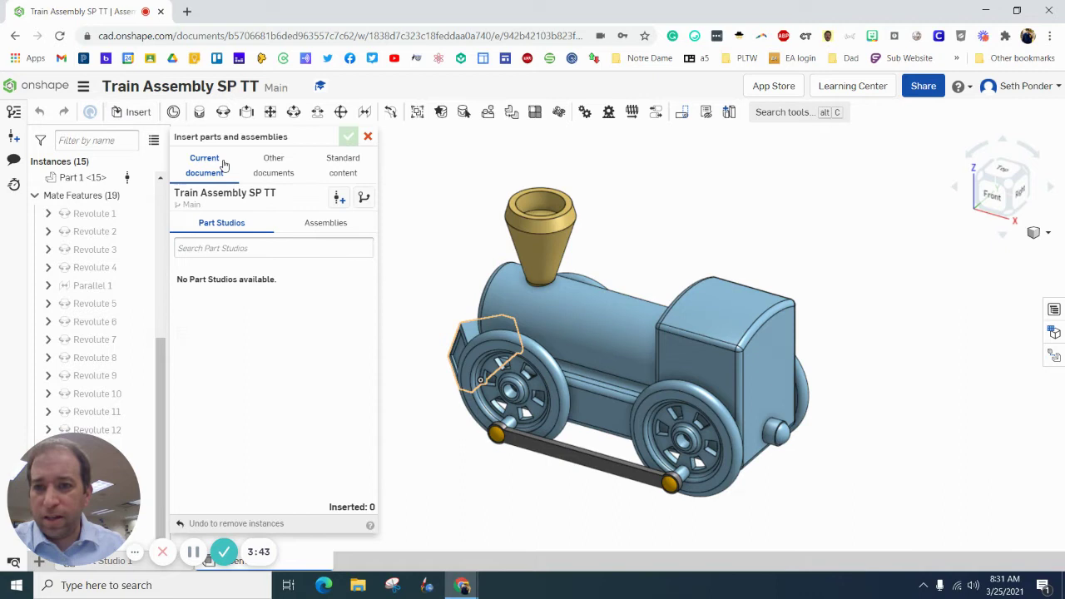
{"action": "left_click", "coordinate": [274, 170]}
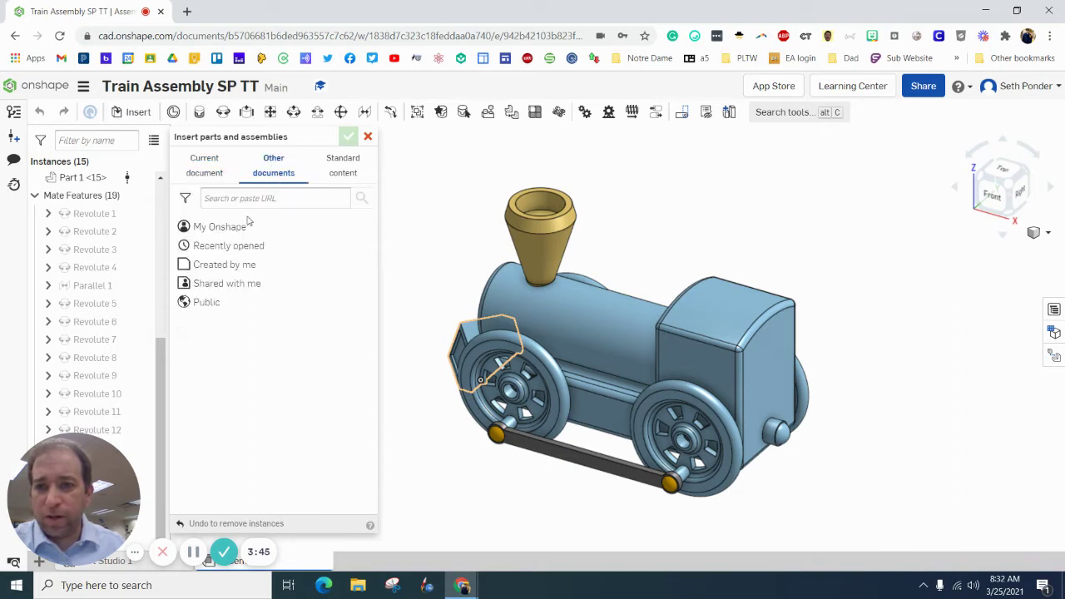
{"action": "left_click", "coordinate": [247, 223]}
{"action": "left_click", "coordinate": [250, 256]}
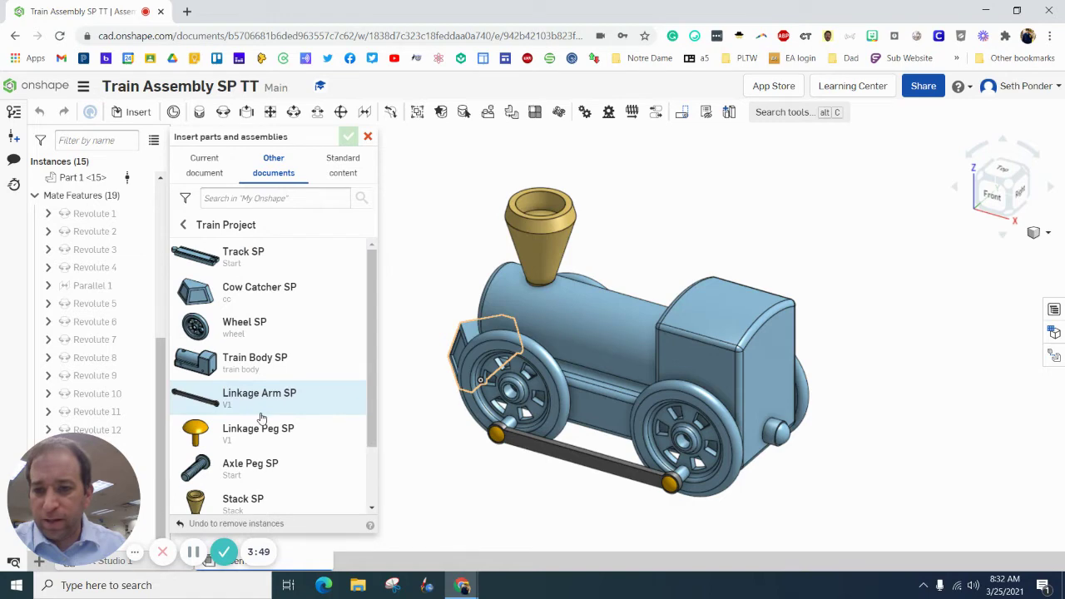
{"action": "scroll", "coordinate": [261, 417], "scroll_direction": "down", "scroll_amount": 2}
{"action": "left_click", "coordinate": [250, 395]}
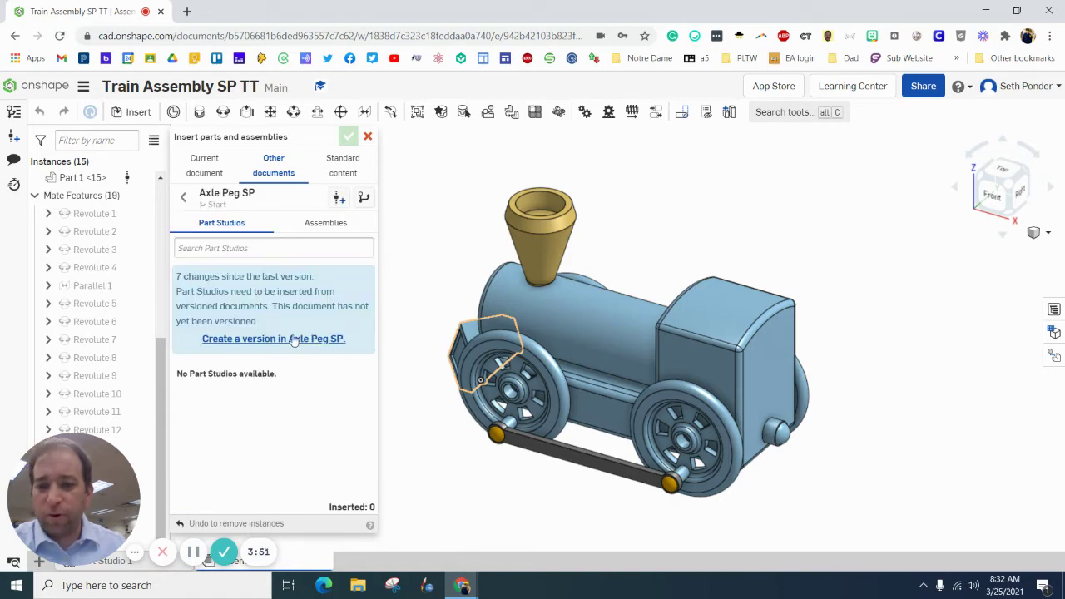
{"action": "left_click", "coordinate": [296, 338]}
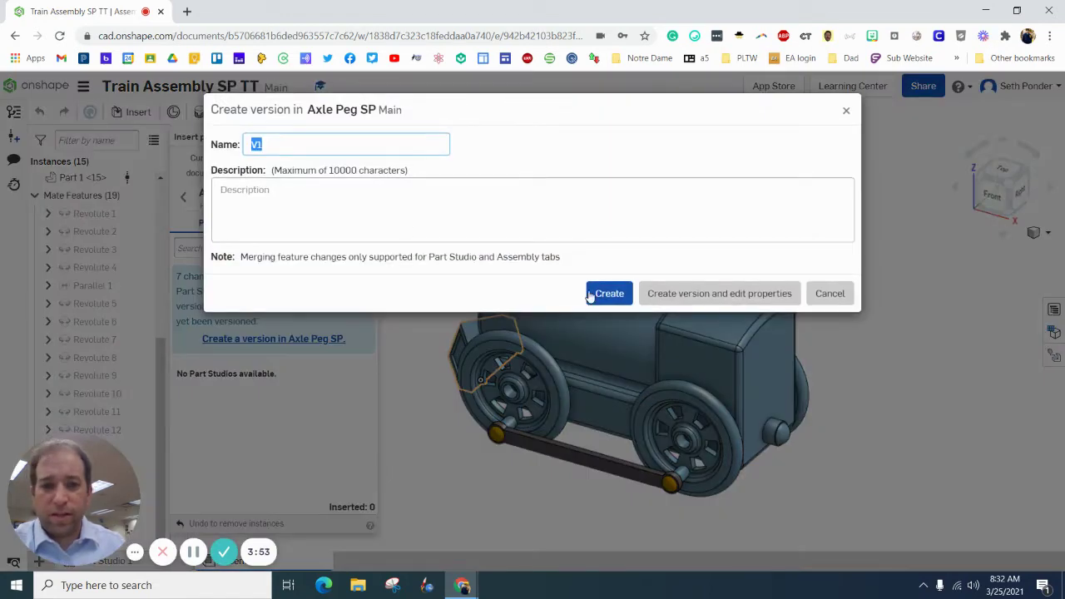
{"action": "left_click", "coordinate": [591, 295]}
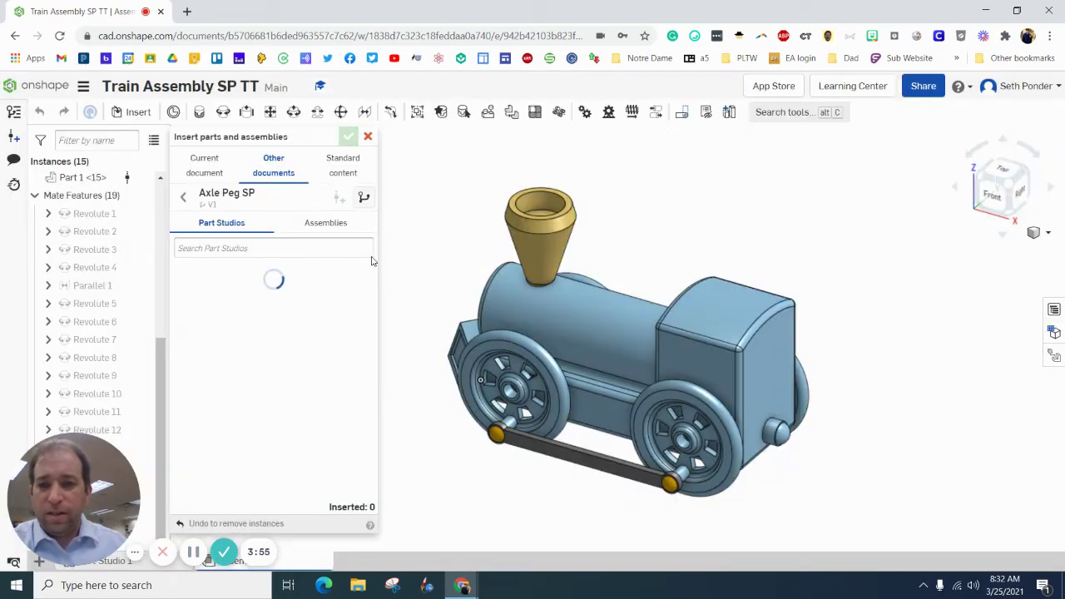
Place four copies of Axle Peg SP Part 1 around the train and confirm the insert
{"action": "left_click", "coordinate": [254, 341]}
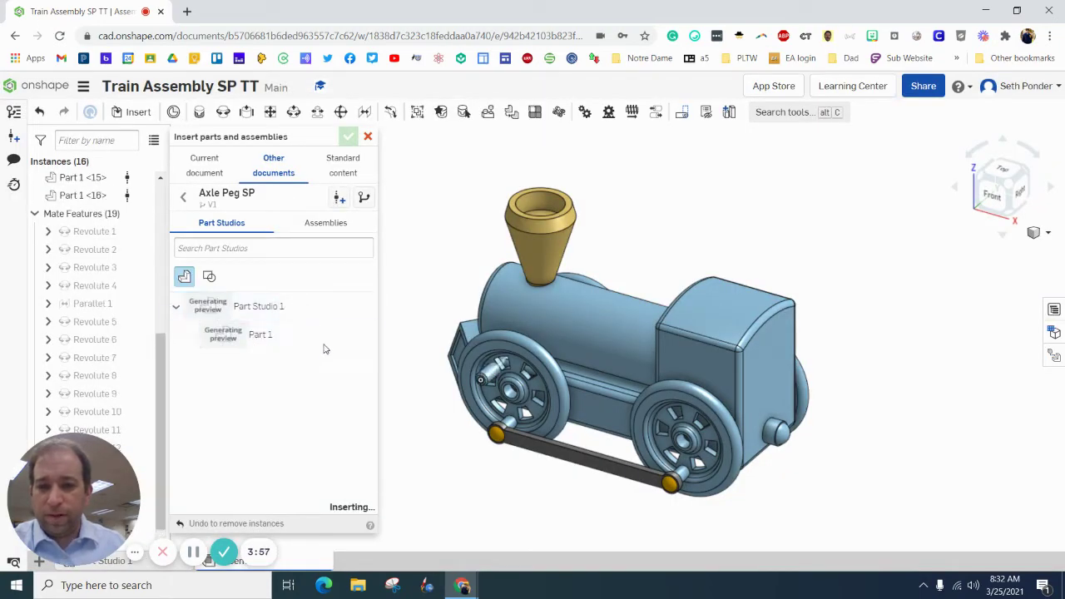
{"action": "left_click", "coordinate": [430, 225]}
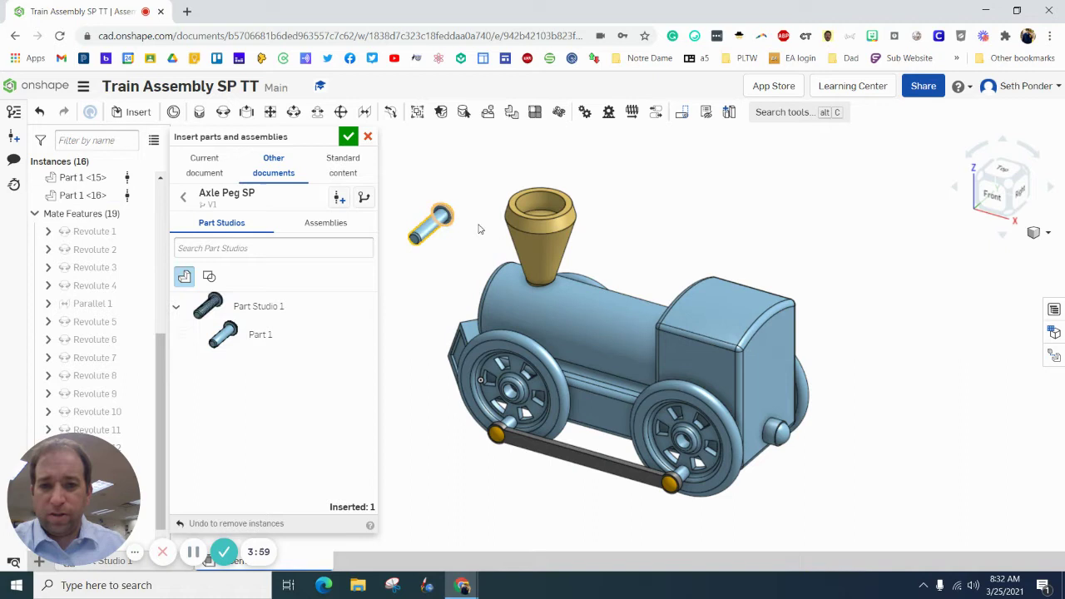
{"action": "left_click", "coordinate": [266, 336]}
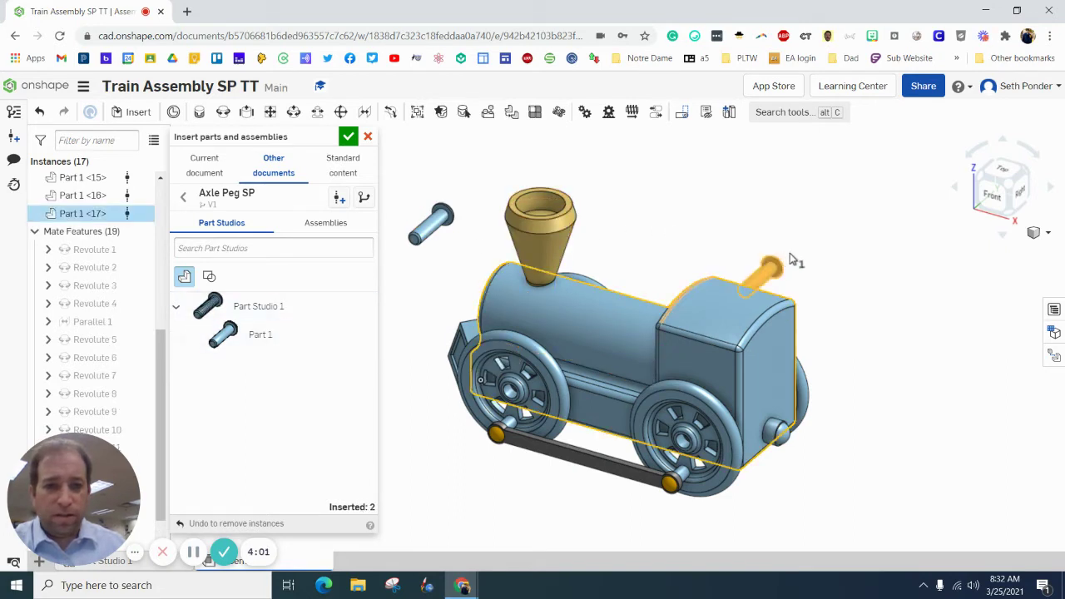
{"action": "left_click", "coordinate": [832, 235]}
{"action": "left_click", "coordinate": [231, 340]}
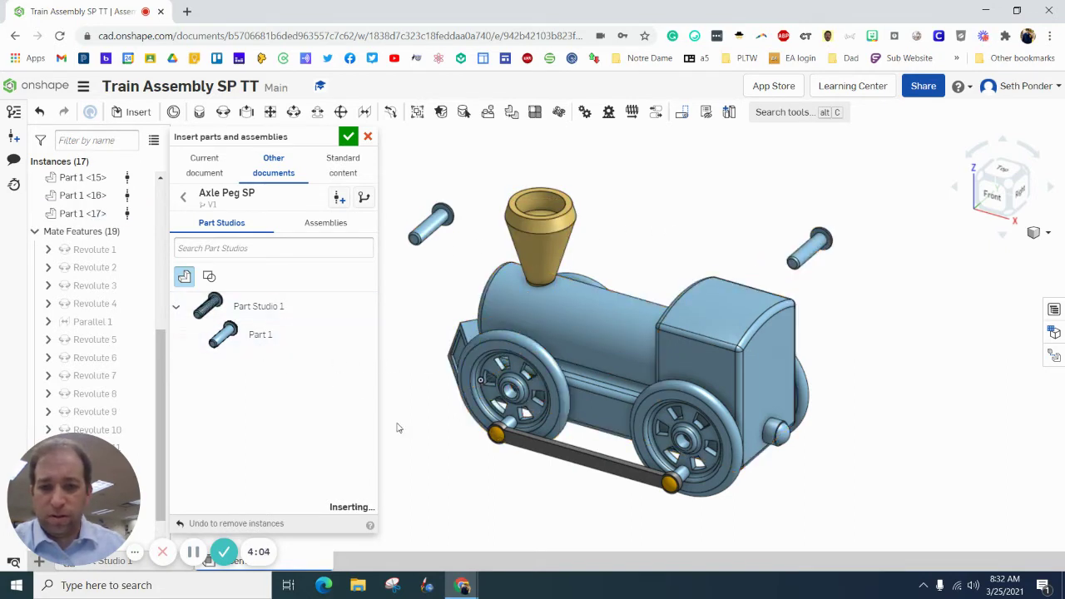
{"action": "left_click", "coordinate": [435, 489]}
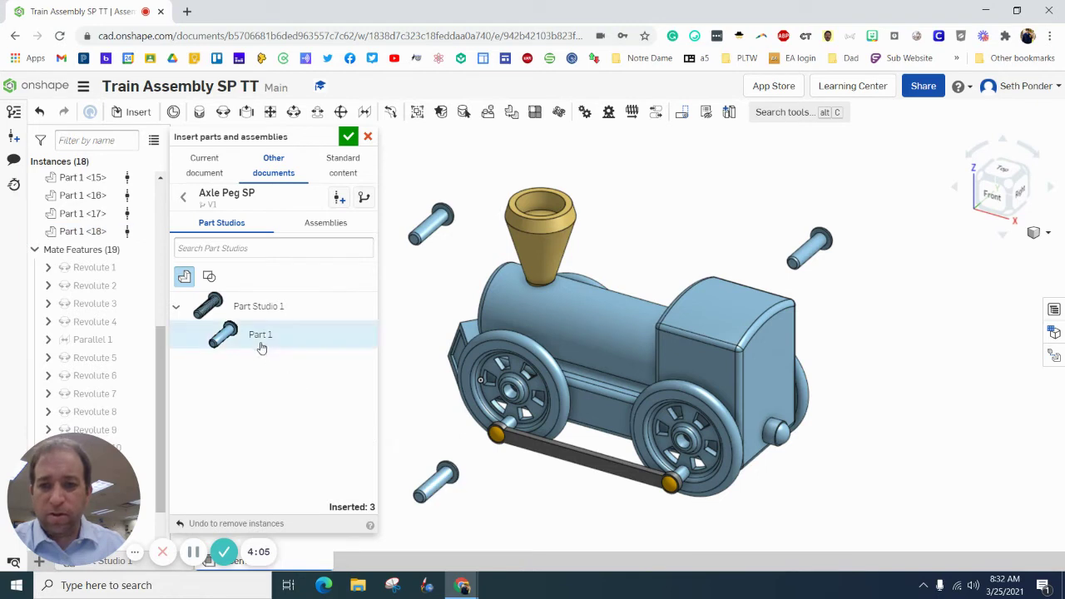
{"action": "left_click", "coordinate": [229, 338]}
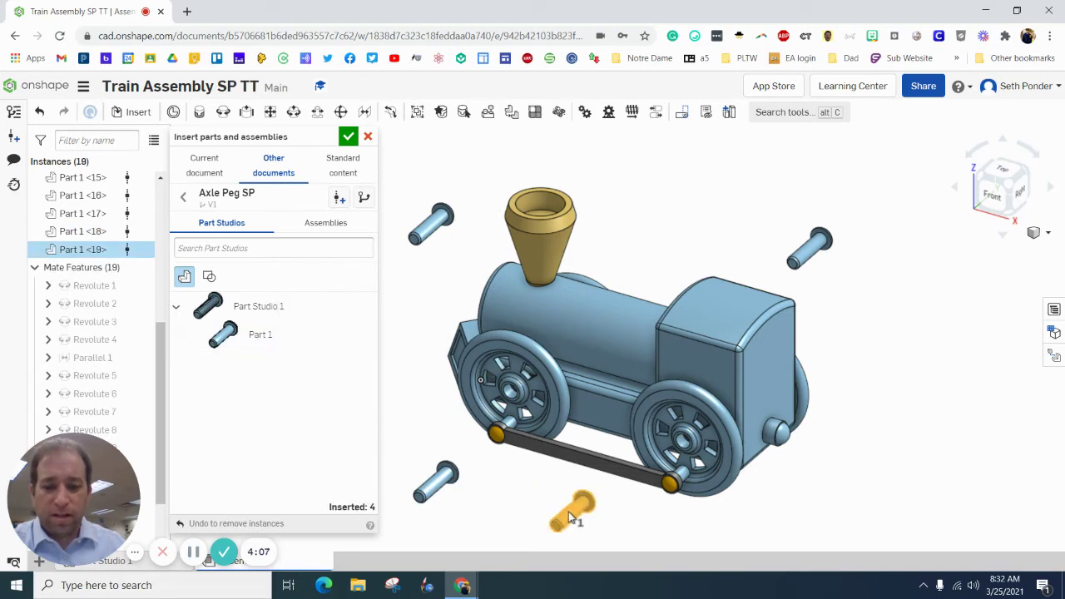
{"action": "left_click", "coordinate": [571, 517]}
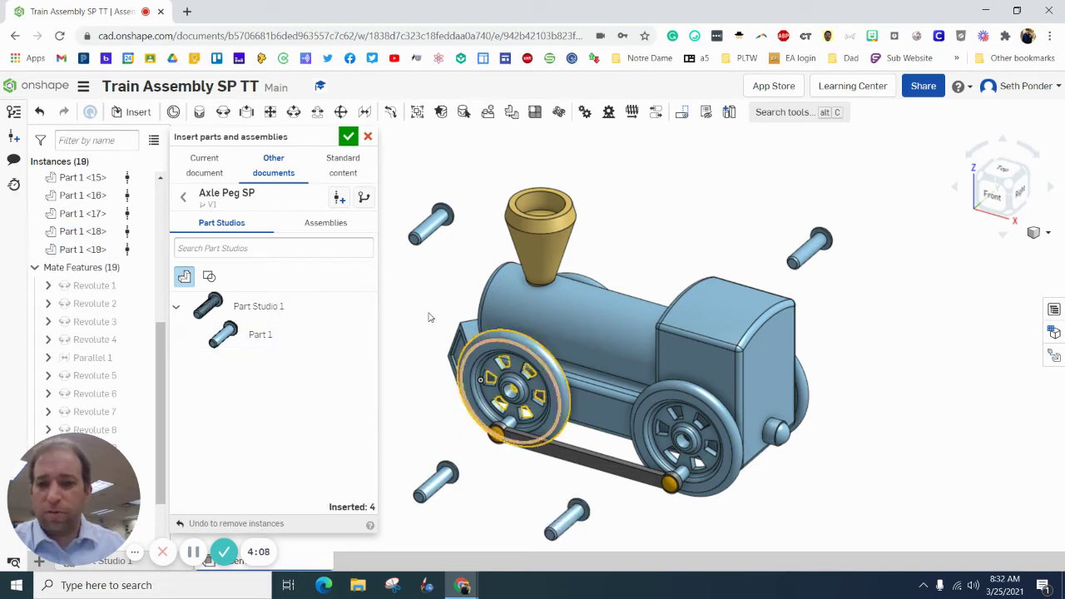
{"action": "left_click", "coordinate": [352, 139]}
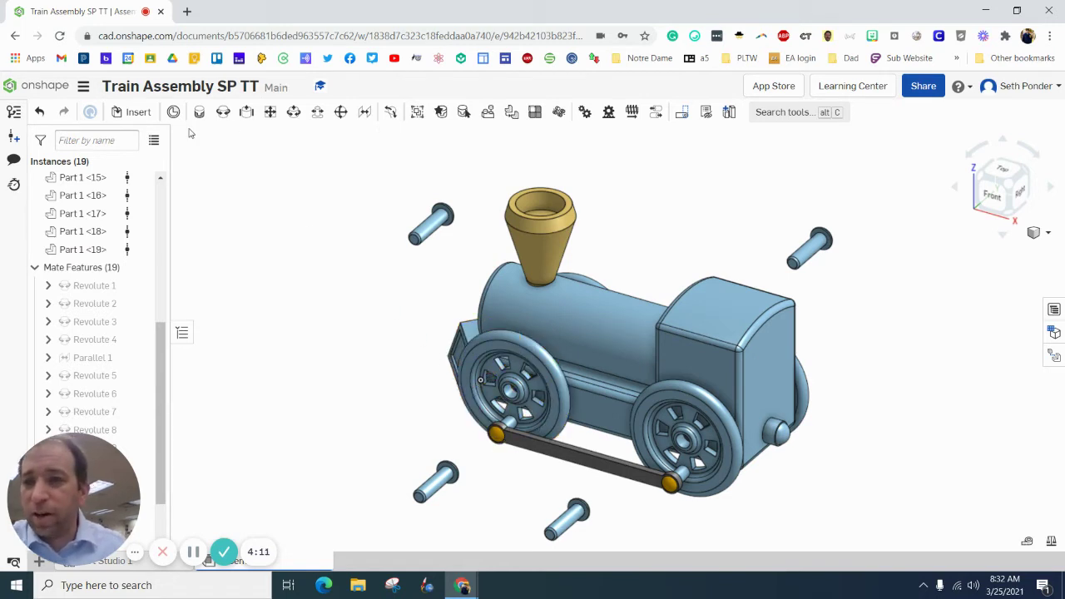
Revolute-mate the loose peg's head into the front wheel hub with its direction flipped
{"action": "left_click", "coordinate": [222, 112]}
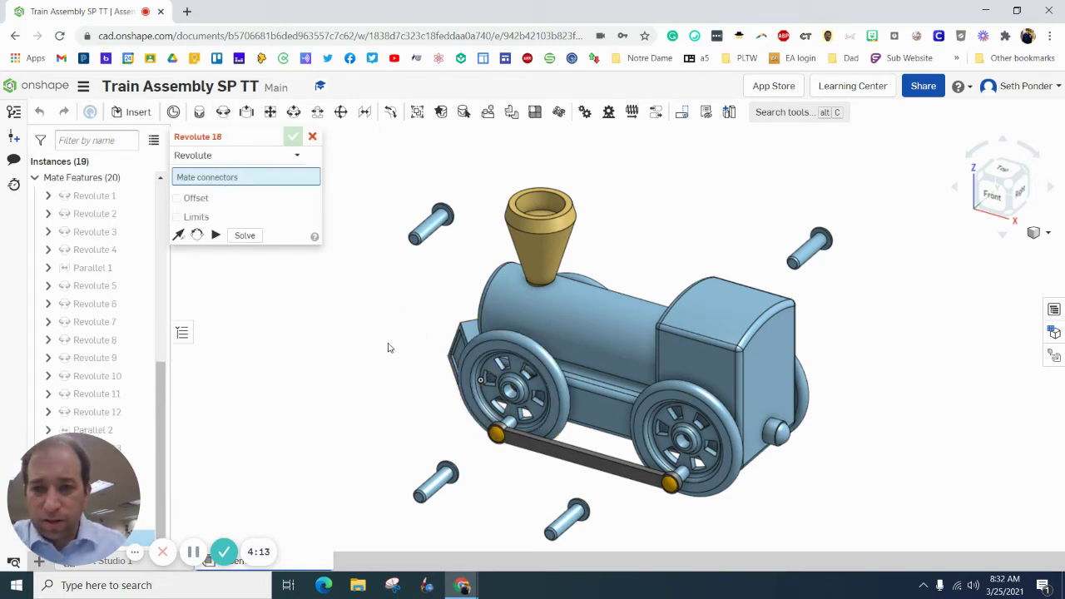
{"action": "scroll", "coordinate": [462, 483], "scroll_direction": "down", "scroll_amount": 8}
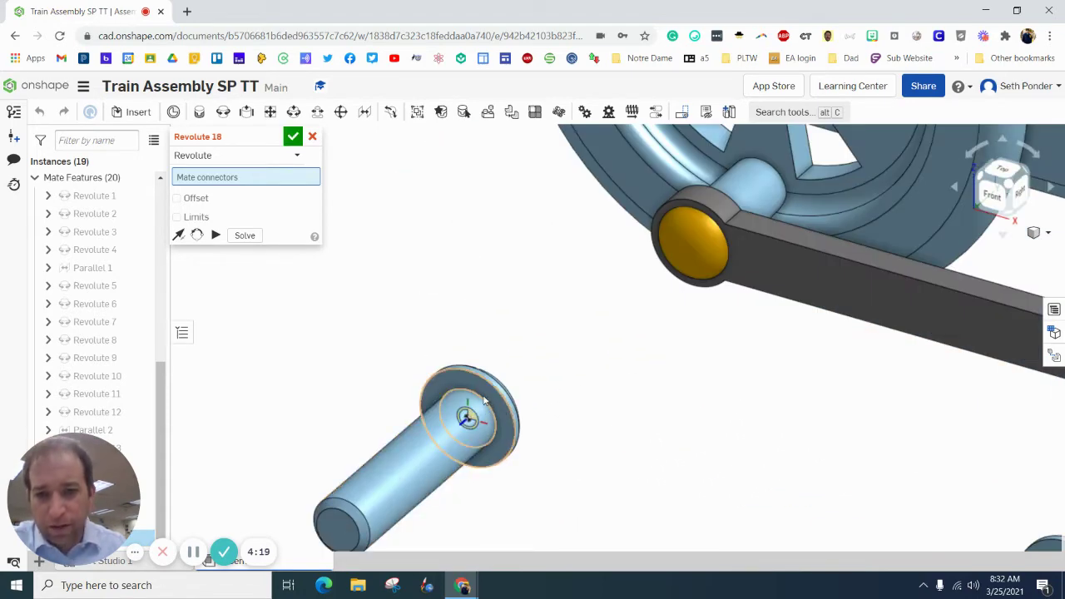
{"action": "left_click", "coordinate": [486, 402]}
{"action": "scroll", "coordinate": [558, 335], "scroll_direction": "down", "scroll_amount": 3}
{"action": "scroll", "coordinate": [566, 330], "scroll_direction": "up", "scroll_amount": 3}
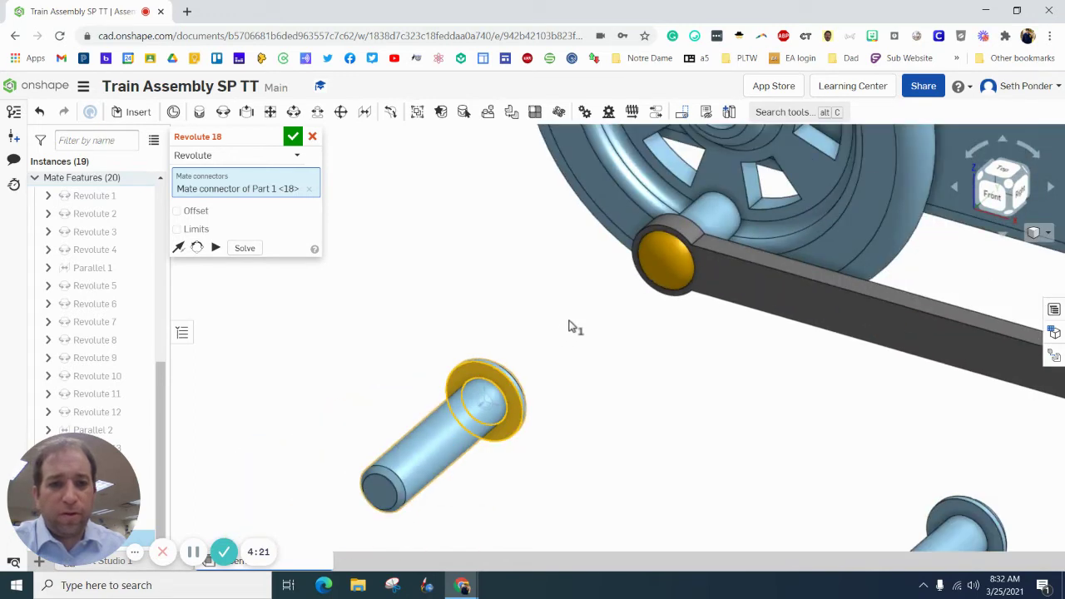
{"action": "scroll", "coordinate": [573, 327], "scroll_direction": "up", "scroll_amount": 2}
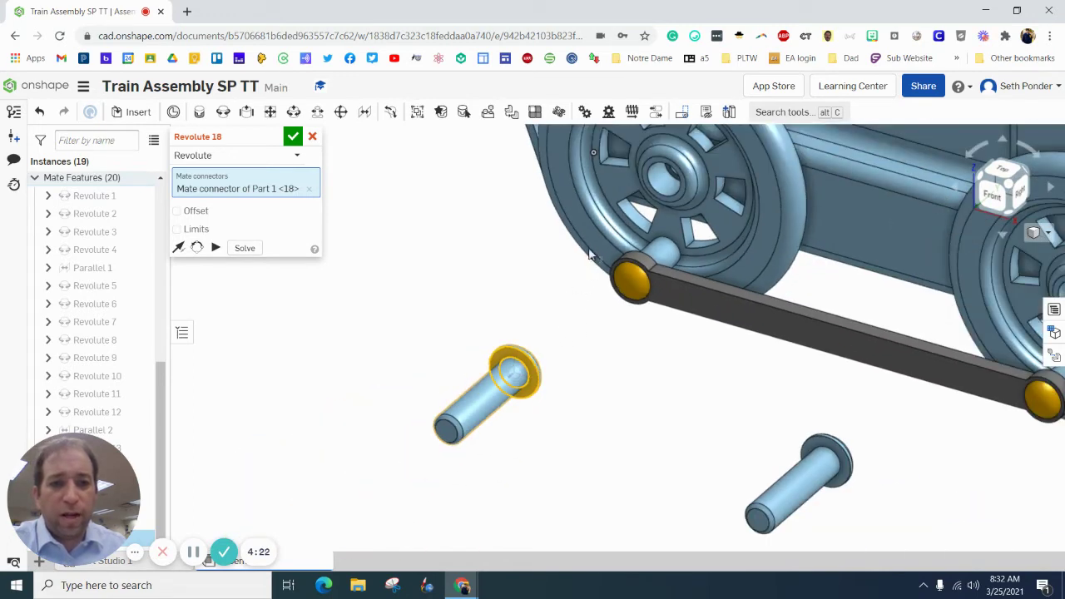
{"action": "left_click", "coordinate": [647, 173]}
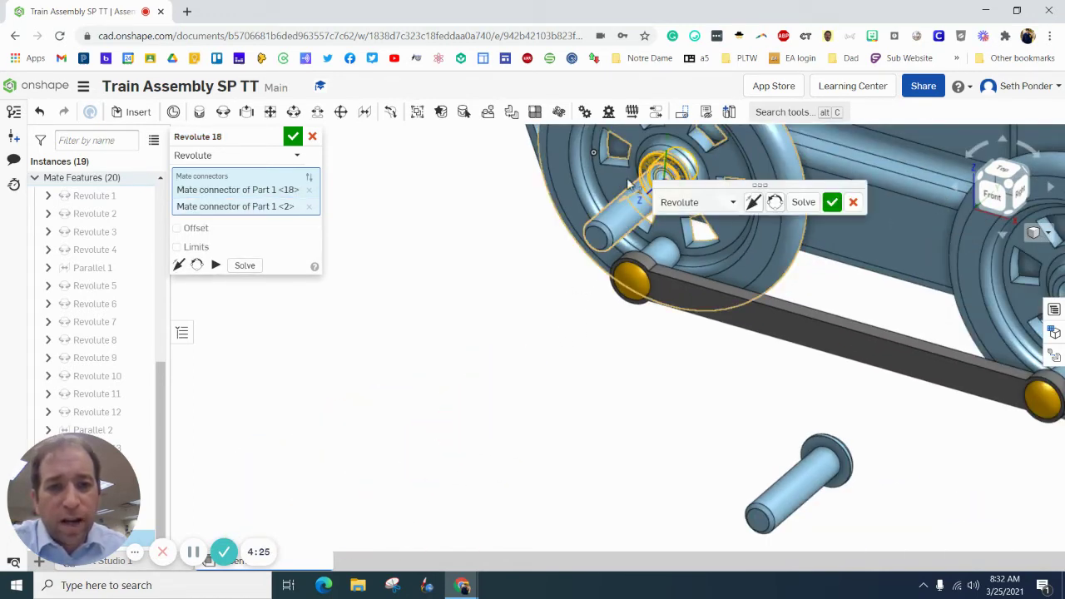
{"action": "left_click", "coordinate": [754, 204]}
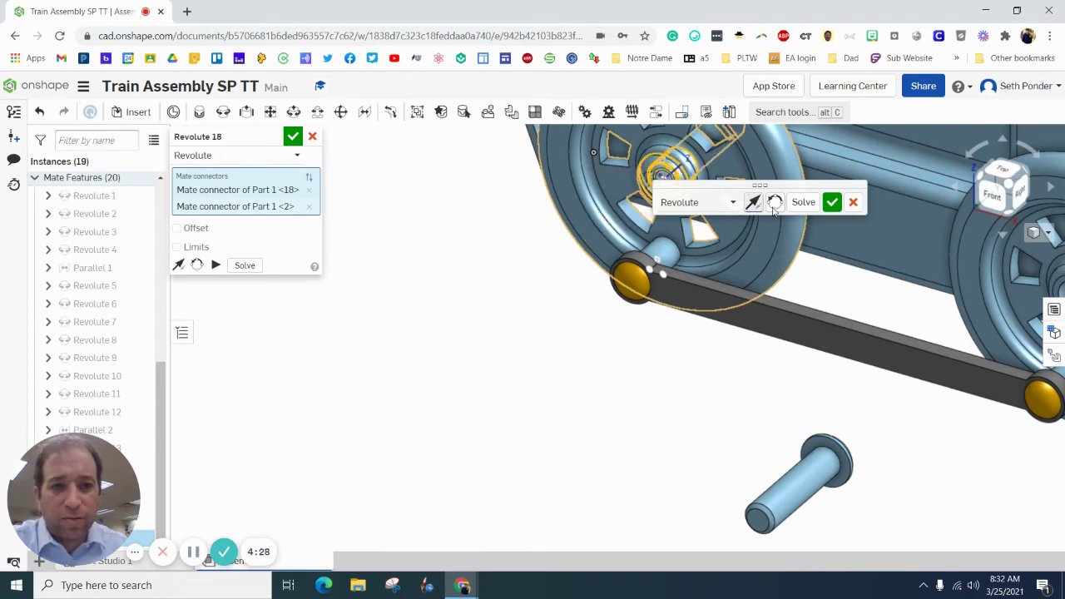
{"action": "left_click", "coordinate": [832, 202]}
Revolute-mate a second peg into the other wheel's hub, then return to the isometric overview
{"action": "key", "text": "r"}
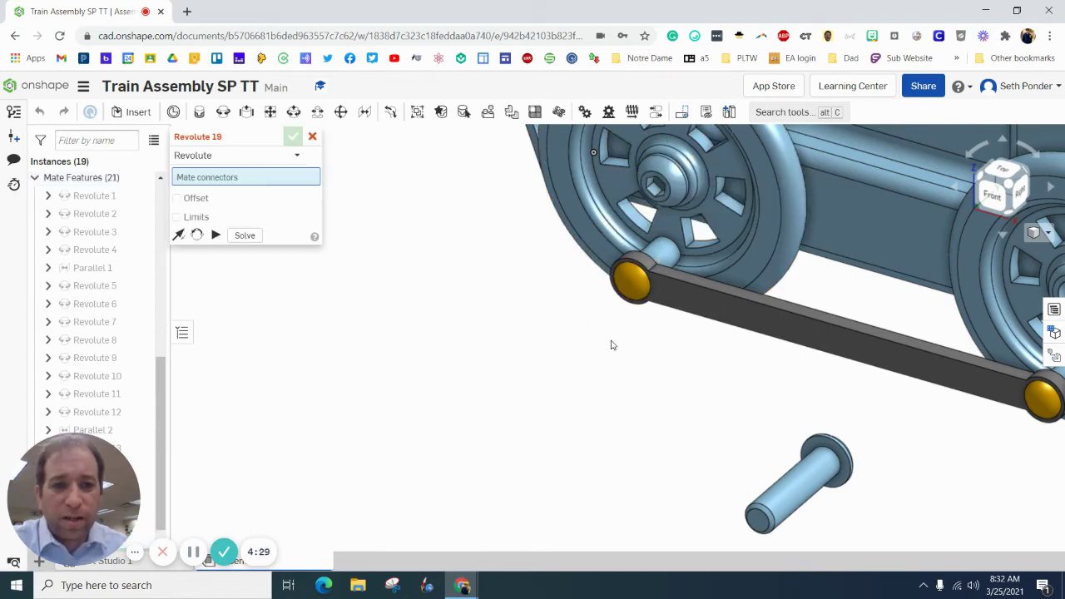
{"action": "middle_click_drag", "start_coordinate": [614, 344], "coordinate": [287, 347]}
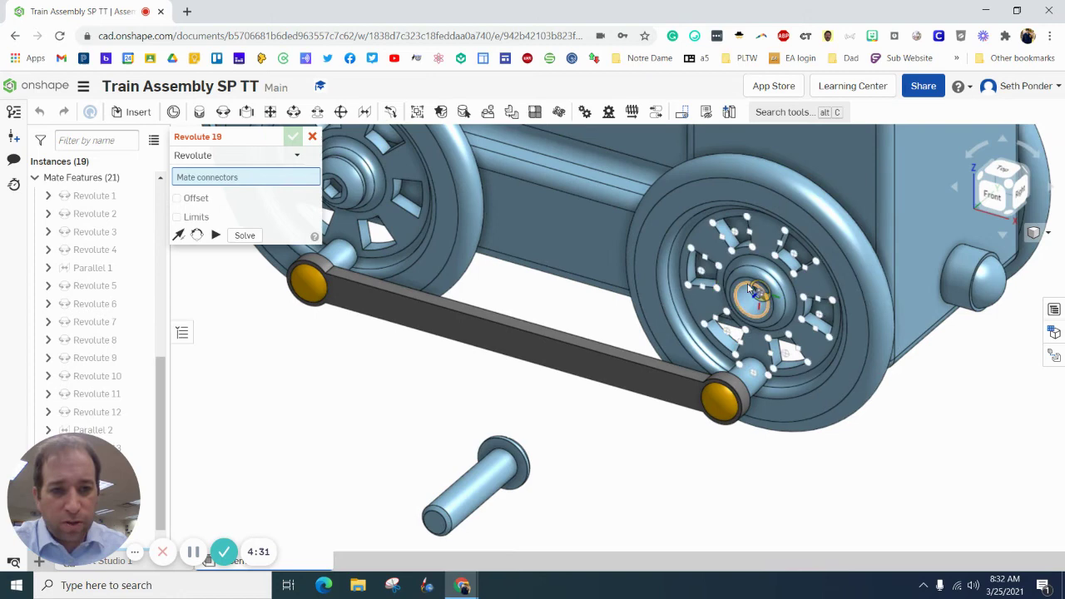
{"action": "left_click", "coordinate": [750, 298]}
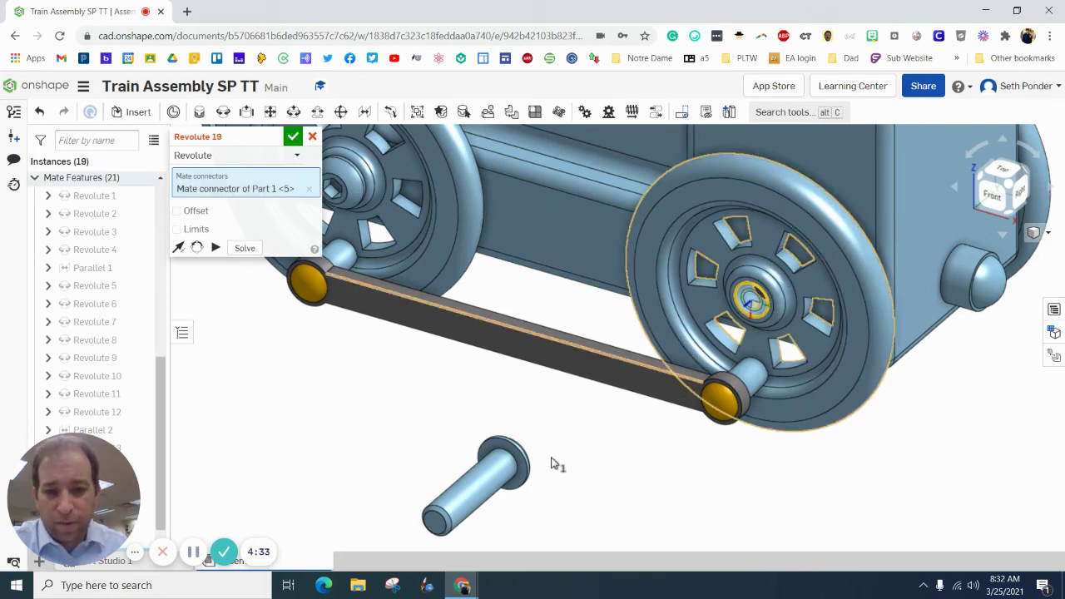
{"action": "left_click", "coordinate": [515, 464]}
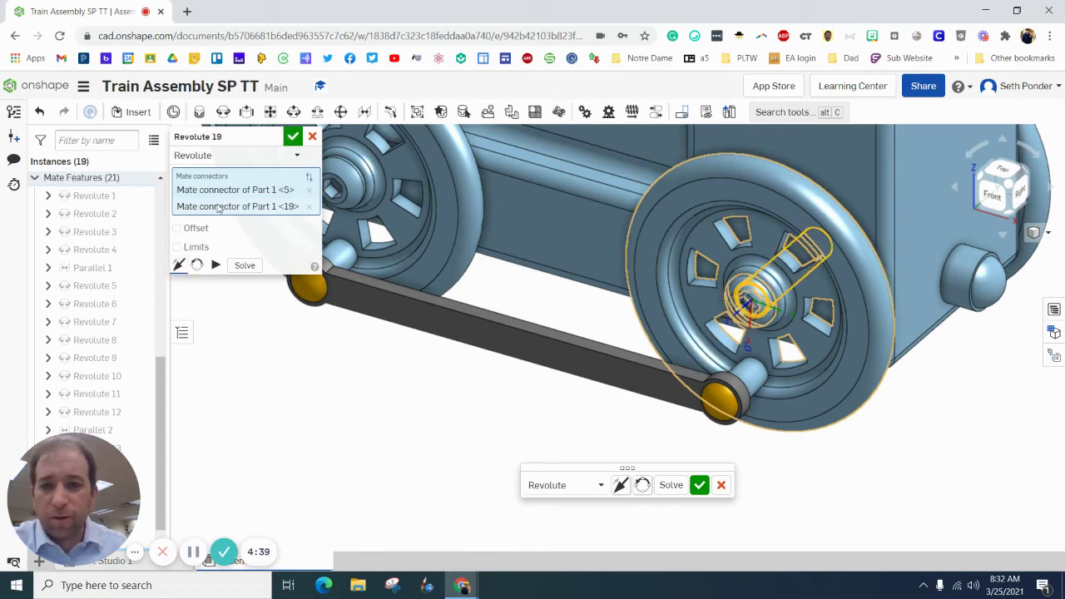
{"action": "left_click", "coordinate": [293, 137]}
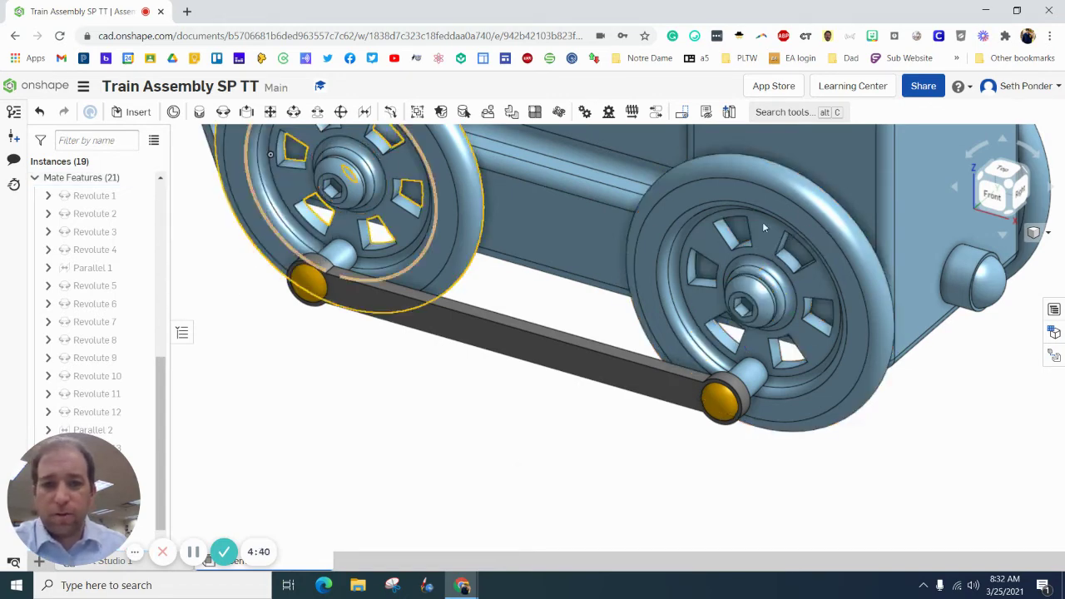
{"action": "left_click", "coordinate": [1030, 177]}
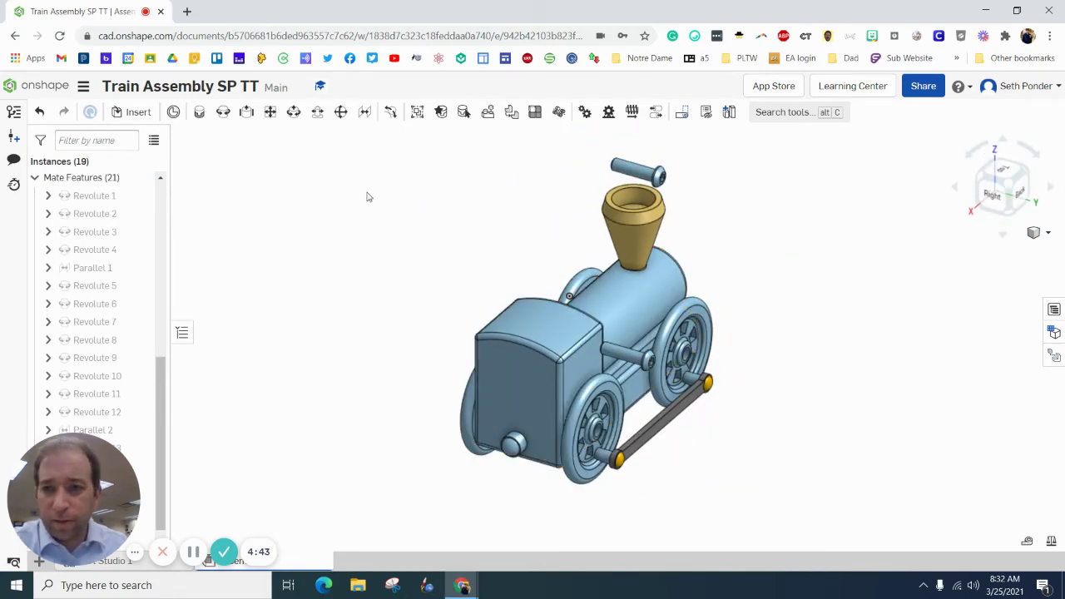
Revolute-mate a third loose peg into a wheel hub on the train's other side
{"action": "key", "text": "j"}
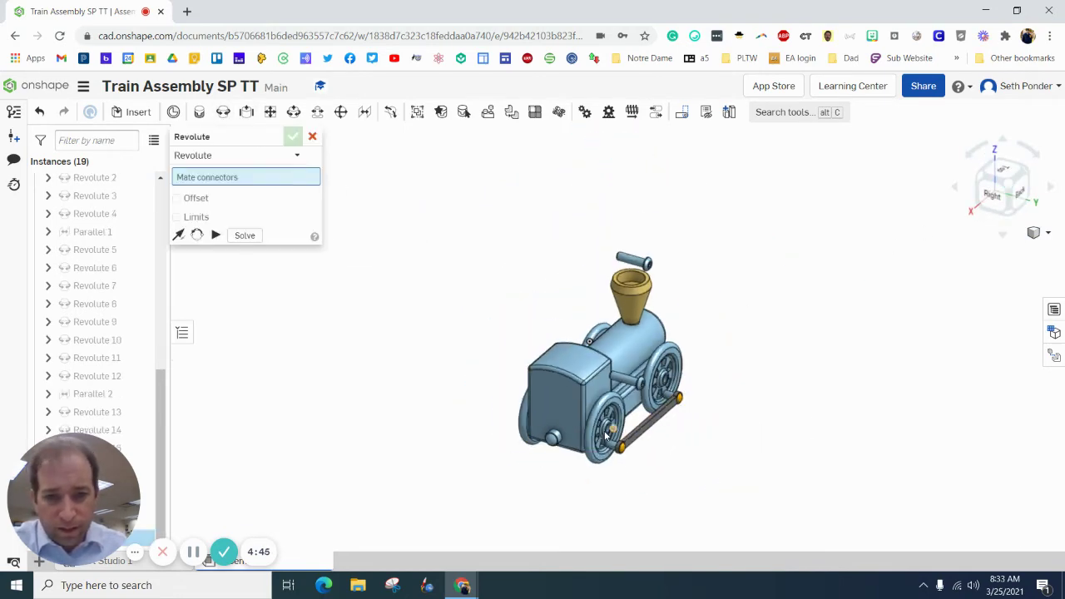
{"action": "scroll", "coordinate": [633, 441], "scroll_direction": "up", "scroll_amount": 5}
{"action": "left_click", "coordinate": [648, 422]}
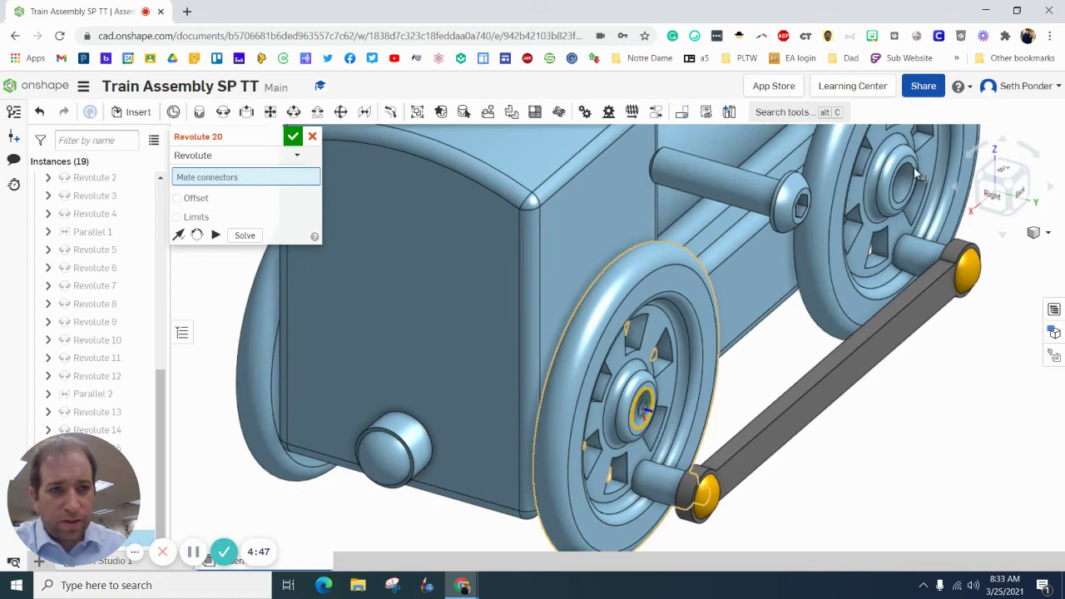
{"action": "right_click_drag", "start_coordinate": [973, 186], "coordinate": [970, 185]}
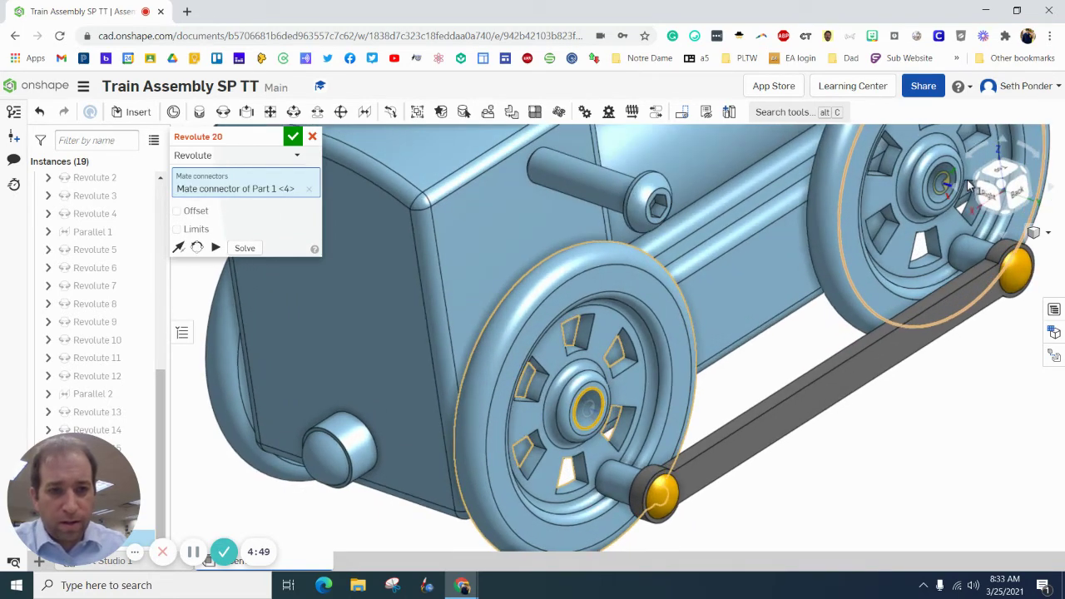
{"action": "left_click", "coordinate": [973, 188]}
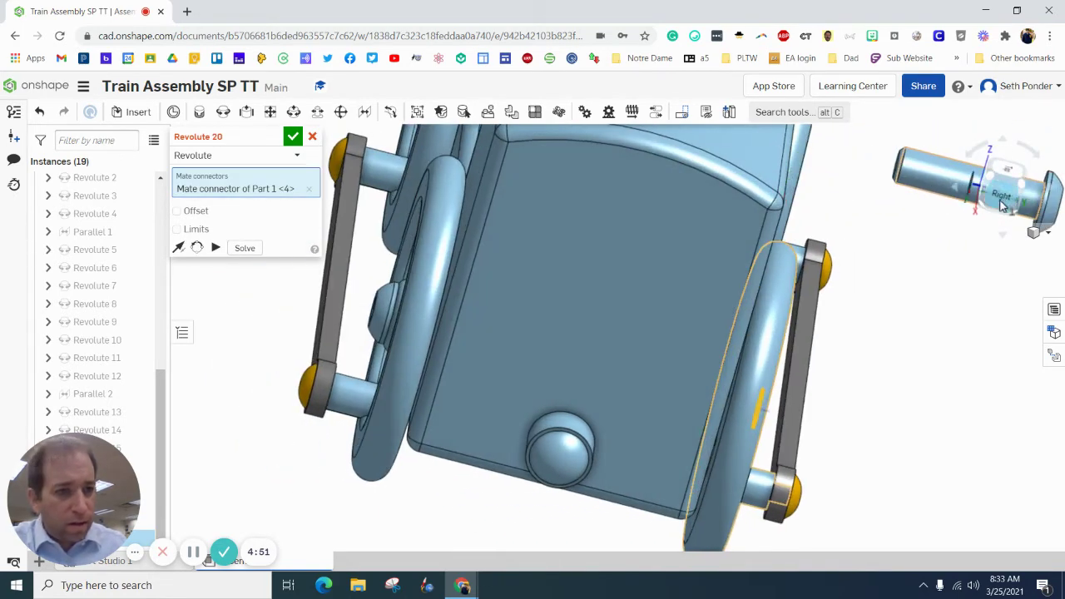
{"action": "right_click_drag", "start_coordinate": [997, 199], "coordinate": [1029, 246]}
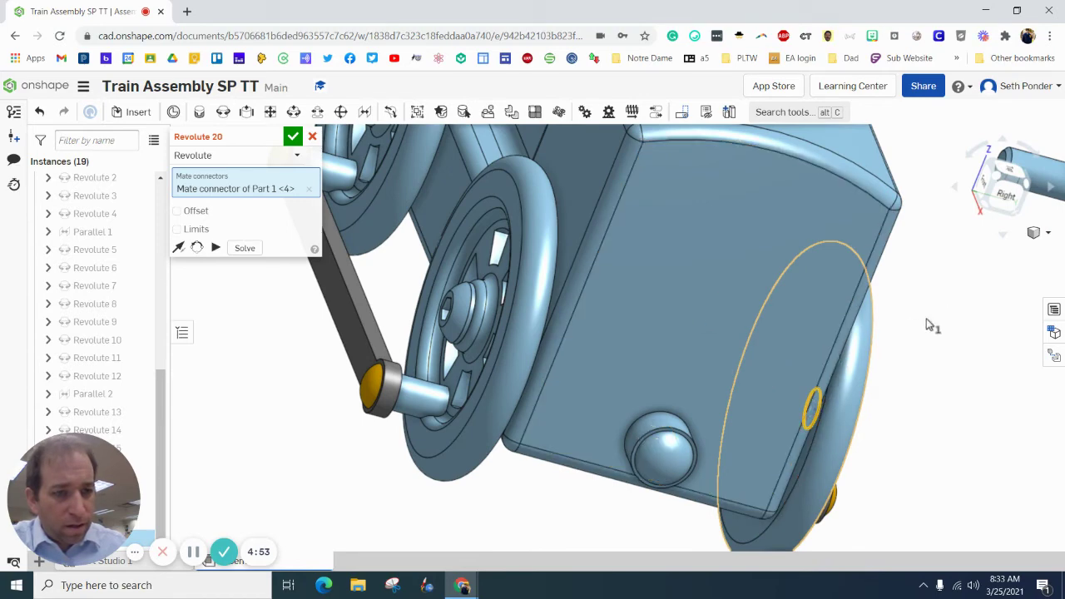
{"action": "middle_click_drag", "start_coordinate": [930, 326], "coordinate": [606, 408]}
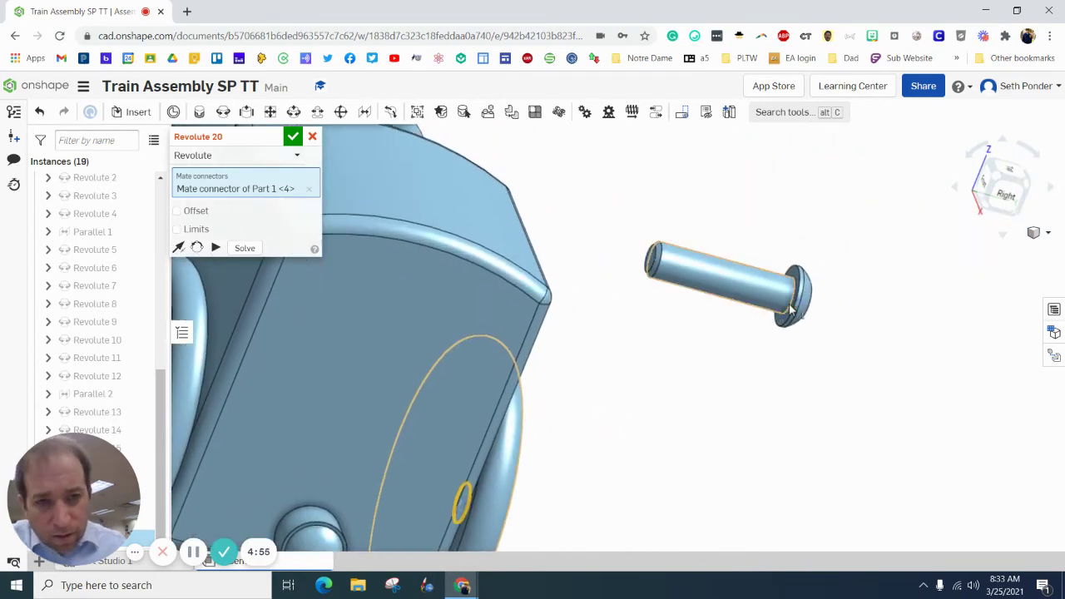
{"action": "left_click", "coordinate": [790, 310]}
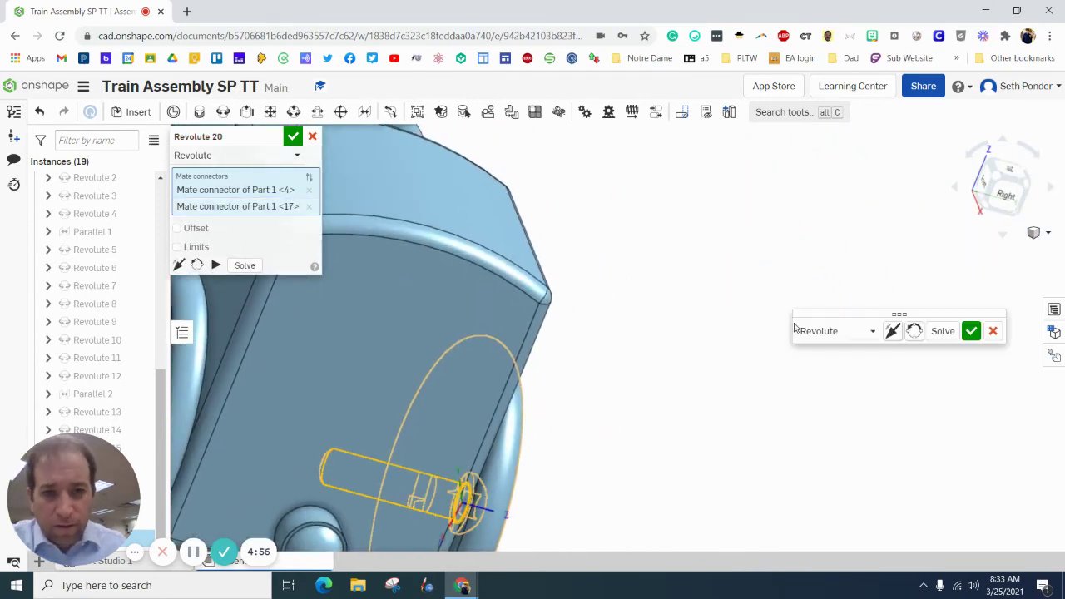
{"action": "left_click", "coordinate": [1048, 235]}
{"action": "left_click", "coordinate": [965, 249]}
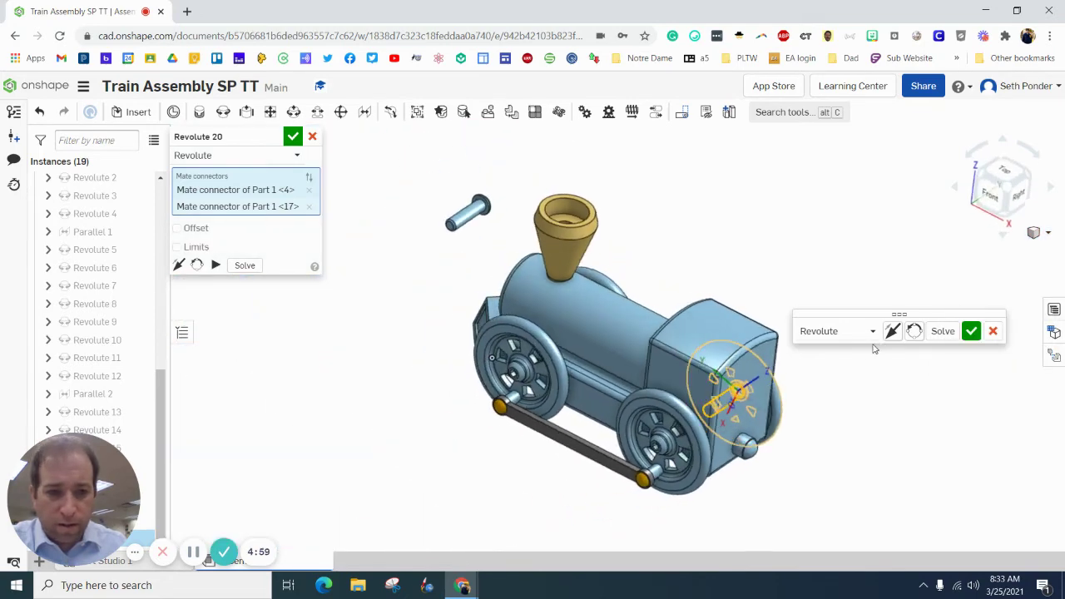
{"action": "right_click_drag", "start_coordinate": [874, 348], "coordinate": [543, 415]}
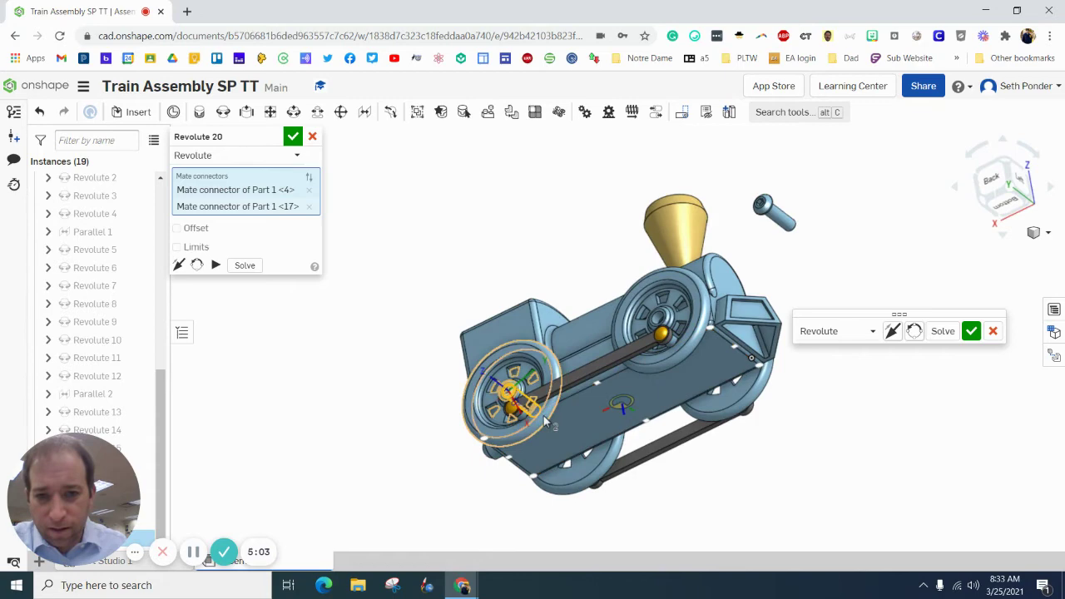
{"action": "scroll", "coordinate": [533, 408], "scroll_direction": "up", "scroll_amount": 5}
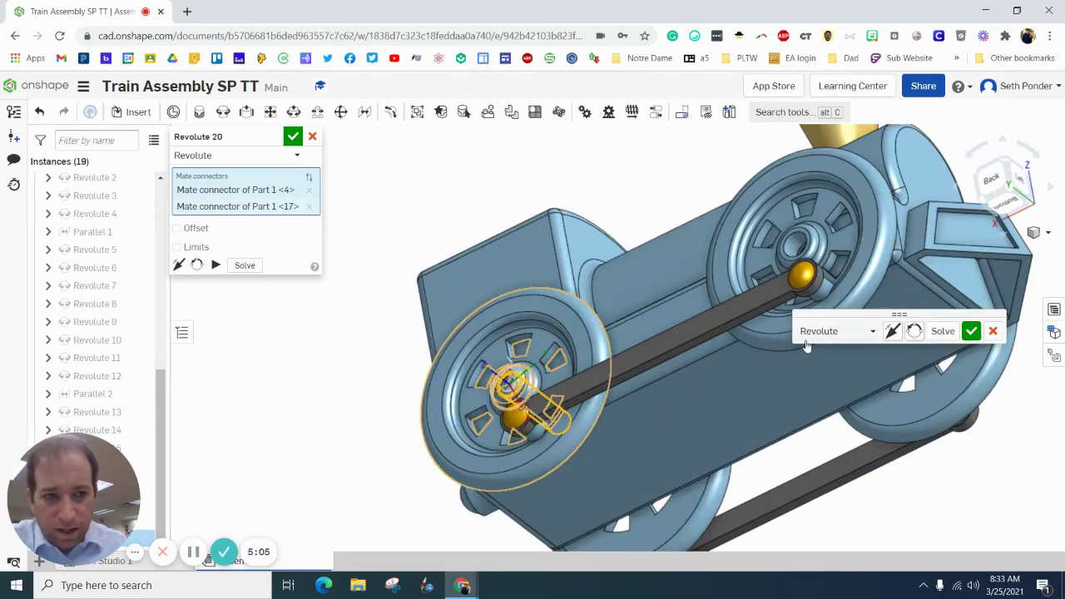
{"action": "left_click", "coordinate": [971, 331]}
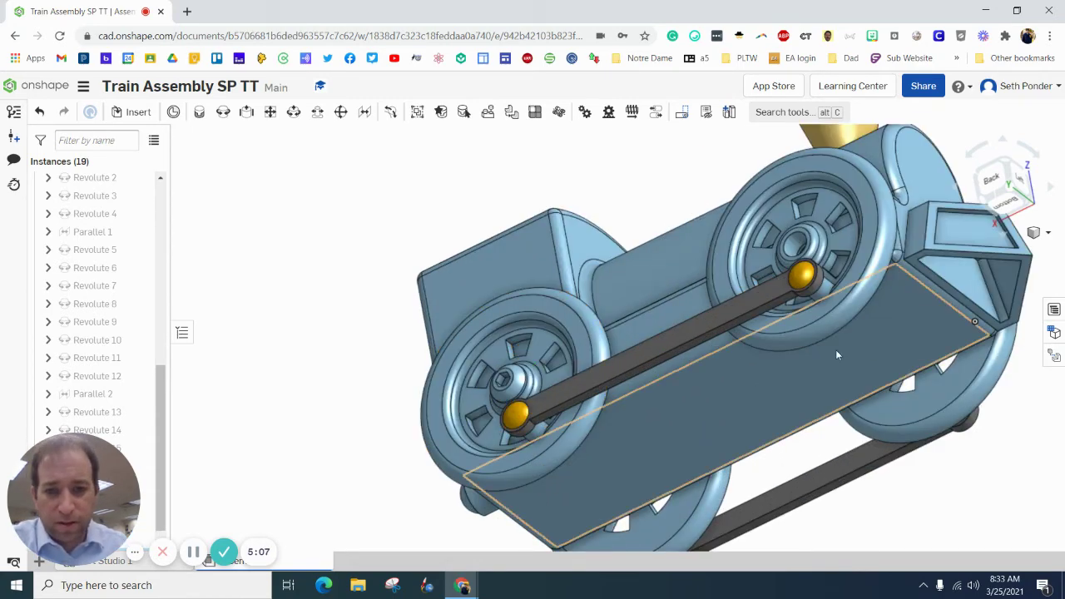
Start a revolute mate and select the wheel hub connector as the first mate point
{"action": "key", "text": "r"}
{"action": "scroll", "coordinate": [621, 308], "scroll_direction": "down", "scroll_amount": 5}
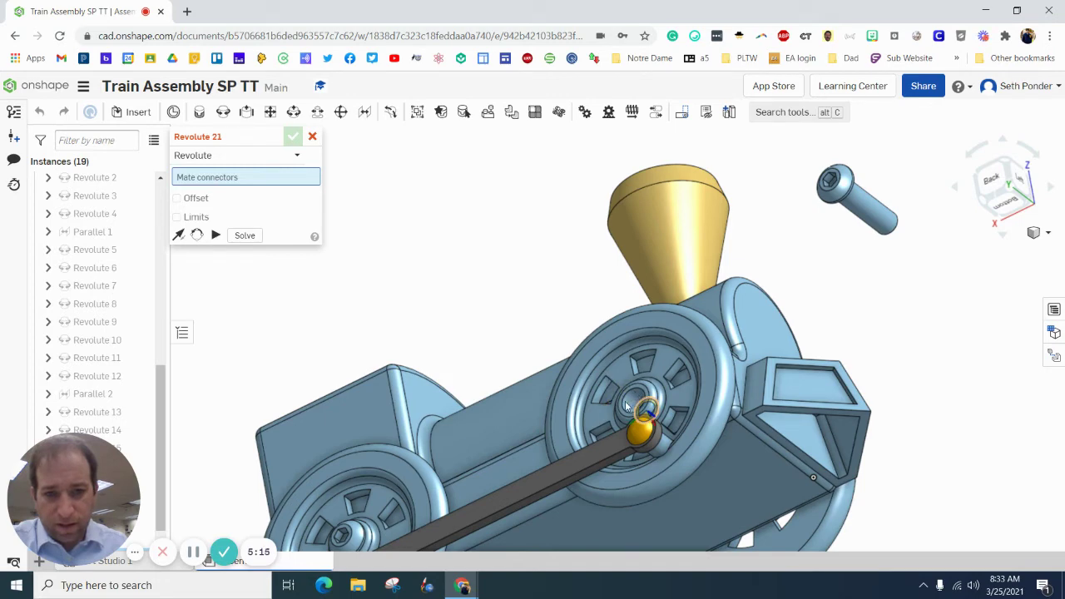
{"action": "scroll", "coordinate": [626, 405], "scroll_direction": "up", "scroll_amount": 4}
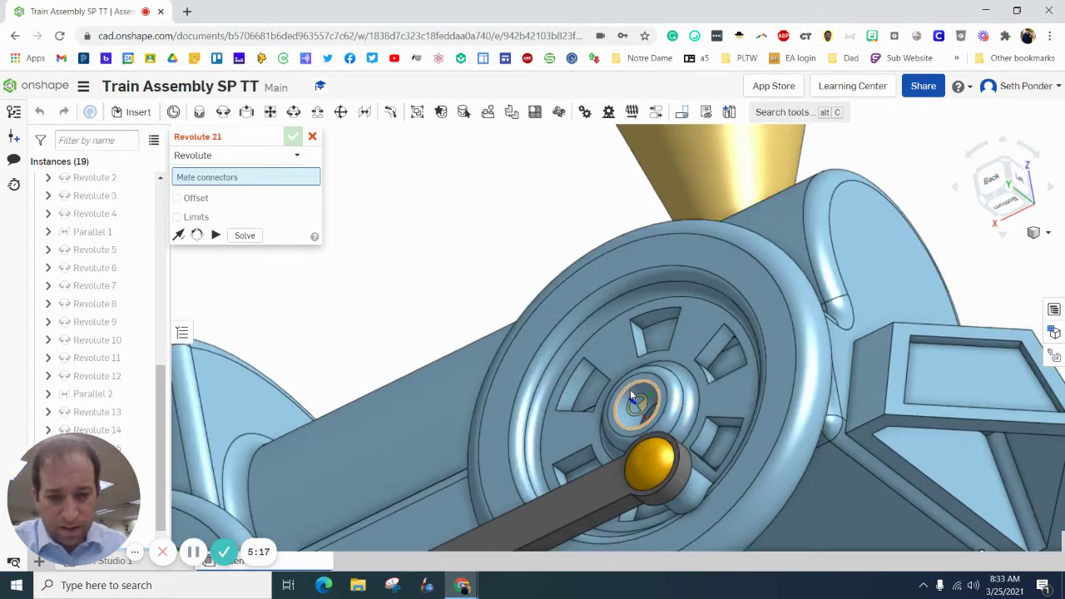
{"action": "left_click", "coordinate": [630, 390]}
{"action": "scroll", "coordinate": [715, 333], "scroll_direction": "down", "scroll_amount": 4}
{"action": "scroll", "coordinate": [811, 288], "scroll_direction": "up", "scroll_amount": 2}
{"action": "scroll", "coordinate": [824, 281], "scroll_direction": "up", "scroll_amount": 3}
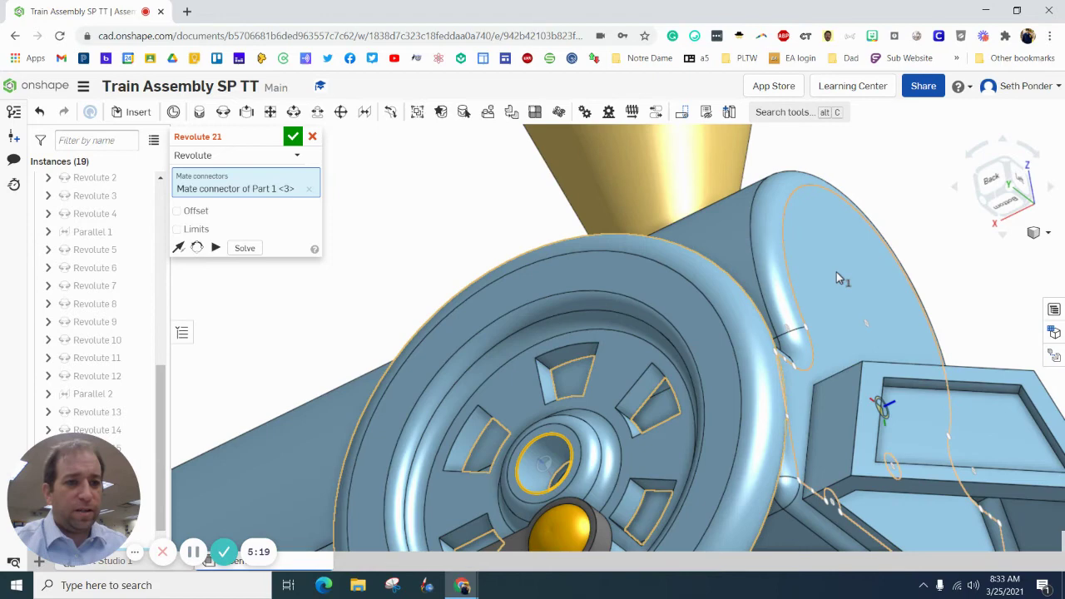
{"action": "scroll", "coordinate": [836, 272], "scroll_direction": "down", "scroll_amount": 5}
Select the hole connector at the train's front and accept the revolute mate
{"action": "left_click", "coordinate": [1014, 166]}
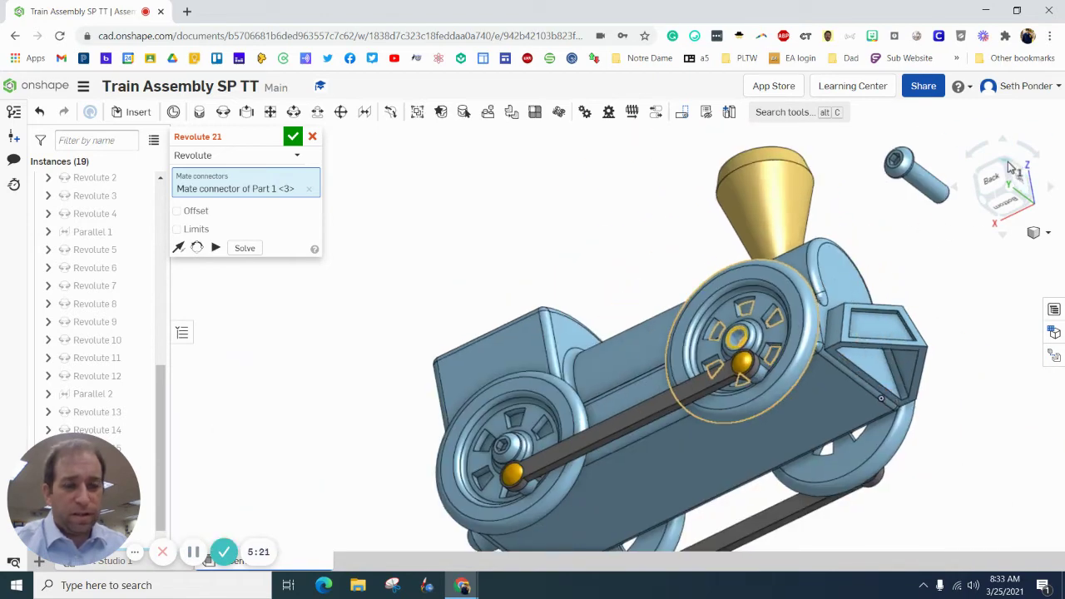
{"action": "right_click_drag", "start_coordinate": [1029, 175], "coordinate": [750, 317]}
{"action": "scroll", "coordinate": [632, 332], "scroll_direction": "down", "scroll_amount": 3}
{"action": "scroll", "coordinate": [537, 323], "scroll_direction": "up", "scroll_amount": 4}
{"action": "scroll", "coordinate": [537, 323], "scroll_direction": "up", "scroll_amount": 3}
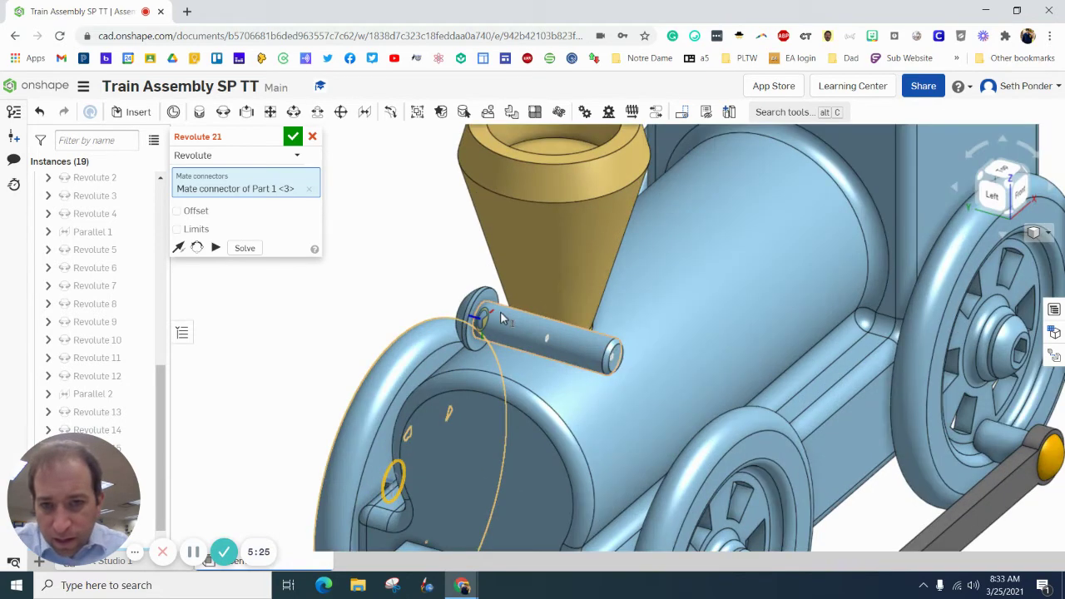
{"action": "left_click", "coordinate": [390, 479]}
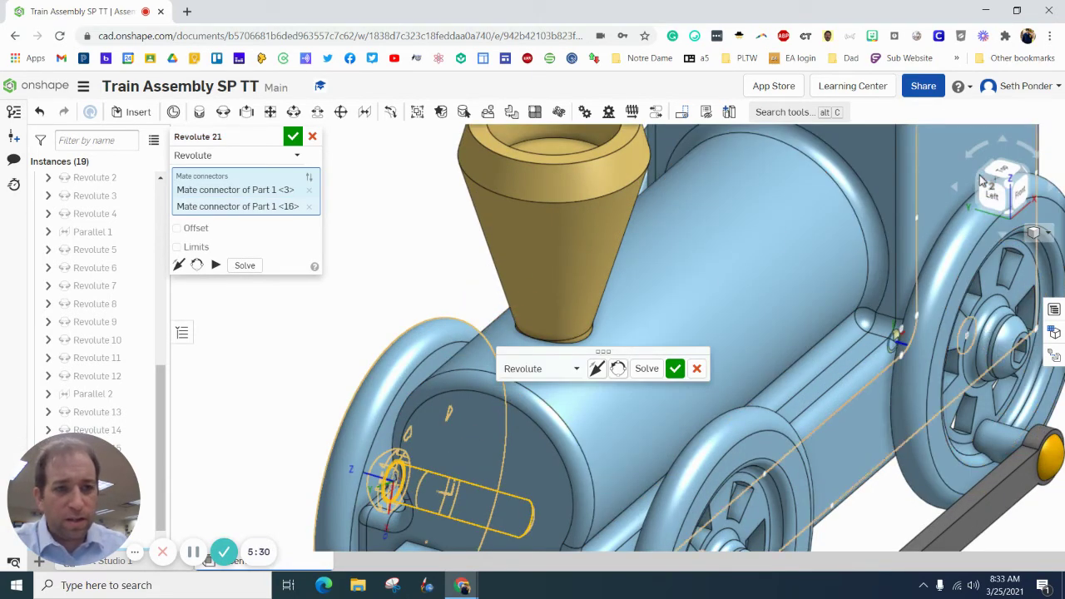
{"action": "key", "text": "shift+7"}
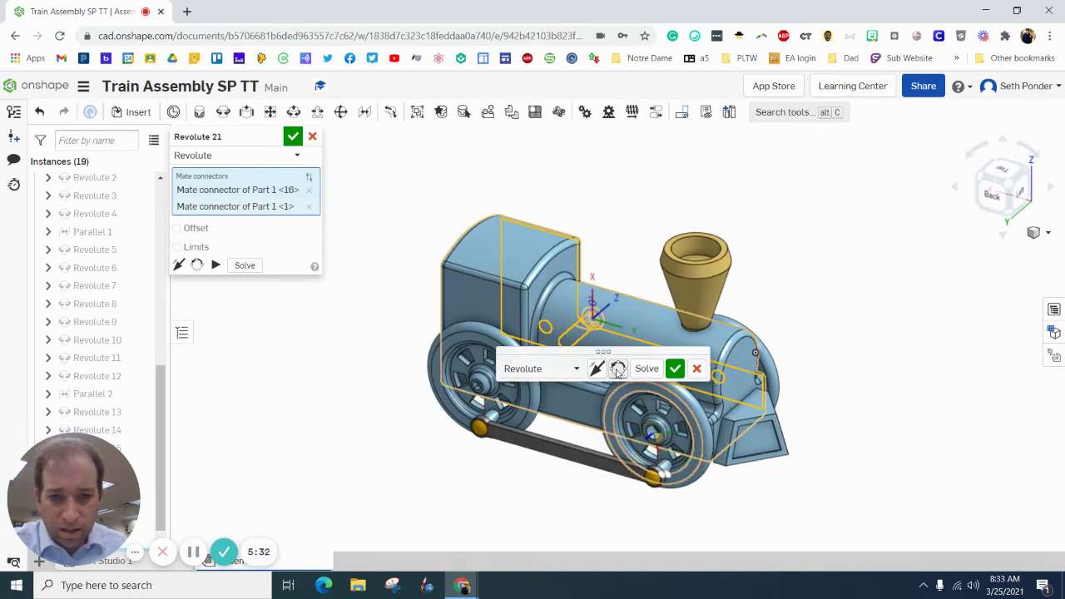
{"action": "left_click", "coordinate": [676, 368]}
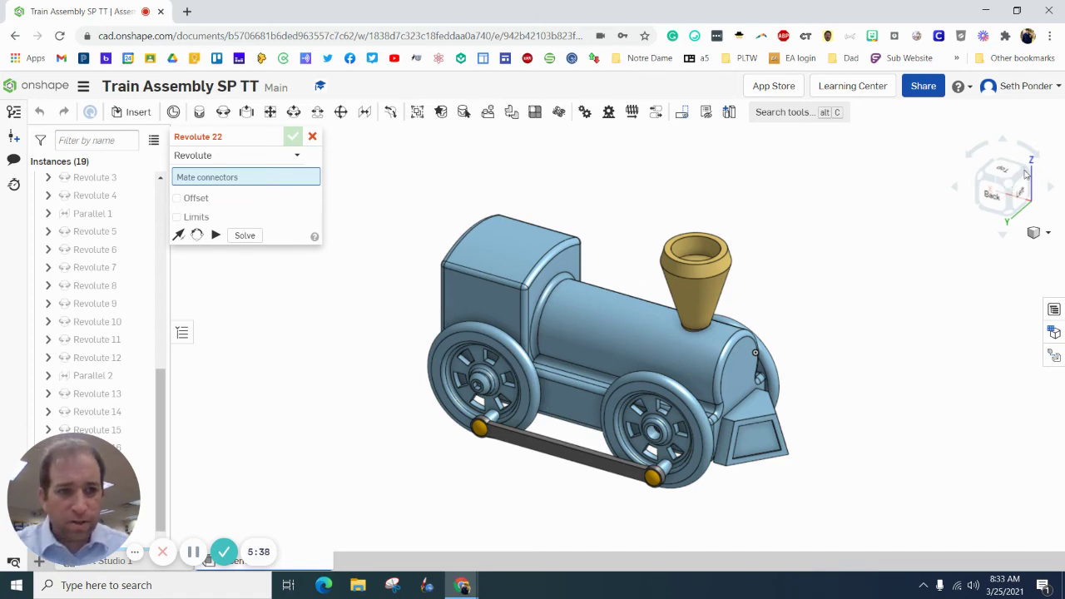
Cancel the empty Revolute 22 mate and undo the misplaced bolt mate
{"action": "left_click", "coordinate": [1026, 173]}
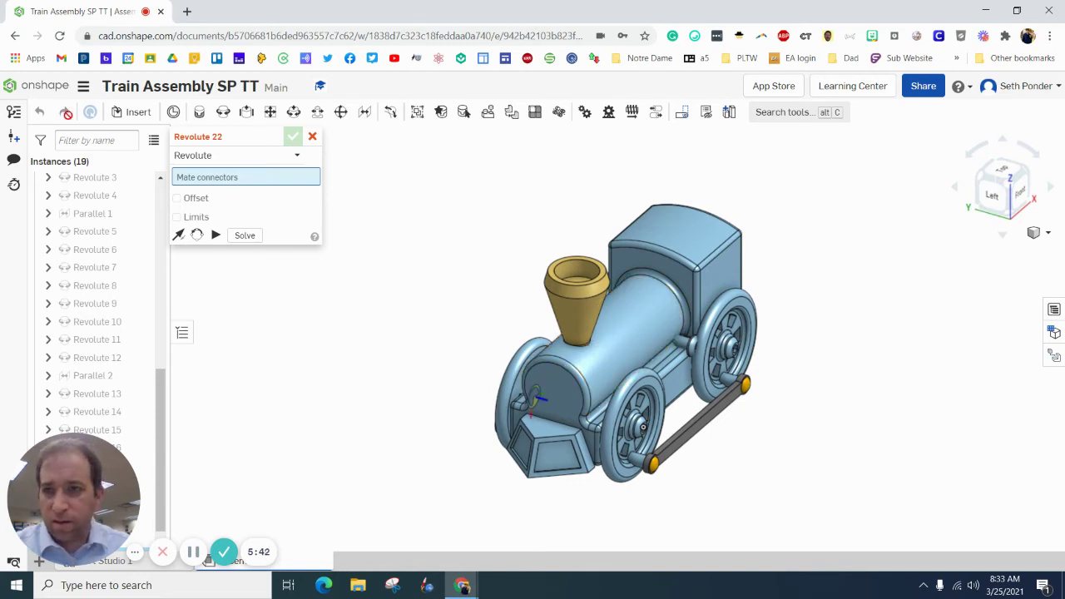
{"action": "left_click", "coordinate": [313, 137]}
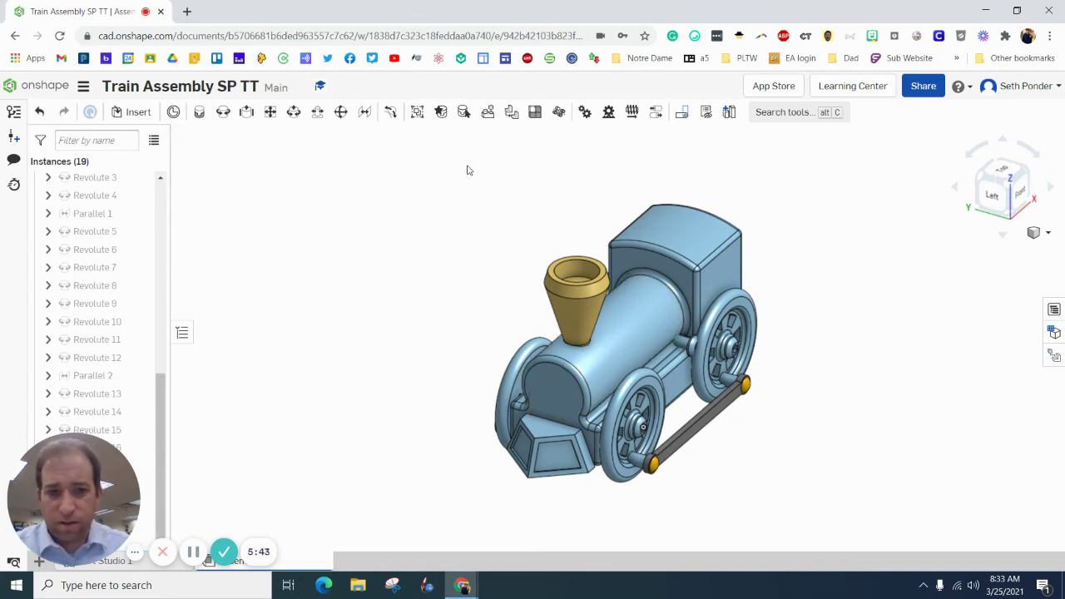
{"action": "left_click", "coordinate": [982, 185]}
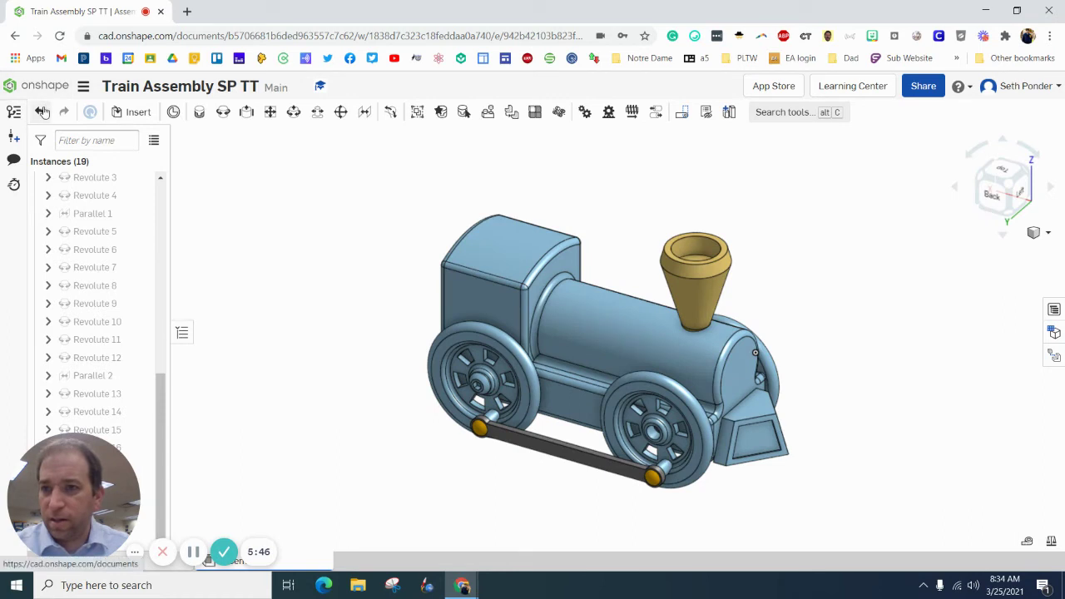
{"action": "left_click", "coordinate": [41, 113]}
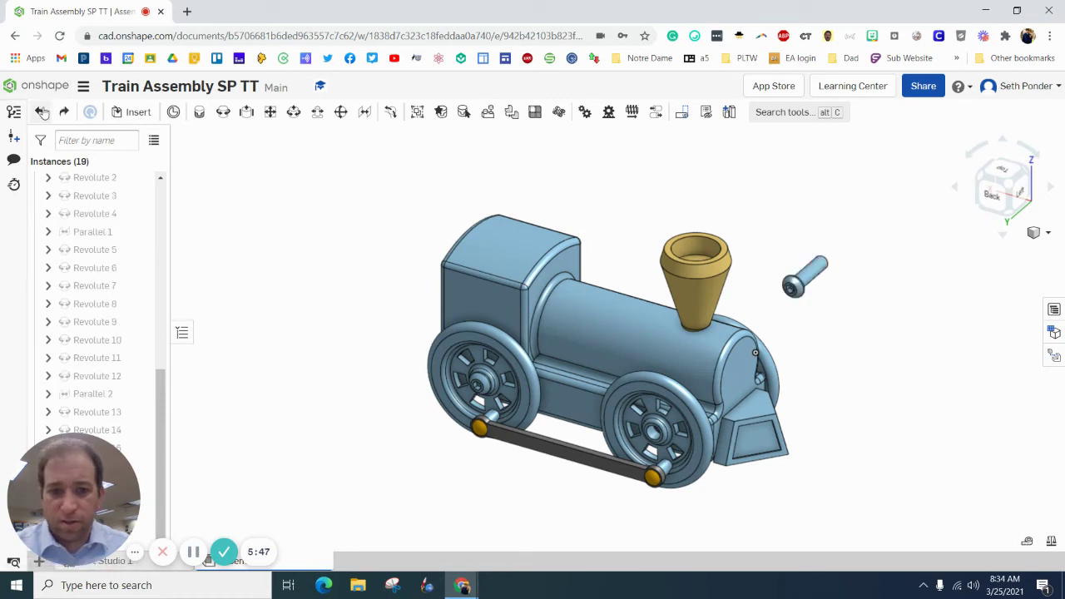
Redo the revolute mate with the front hole as the second connector and accept it
{"action": "left_click", "coordinate": [223, 112]}
{"action": "scroll", "coordinate": [657, 428], "scroll_direction": "up", "scroll_amount": 3}
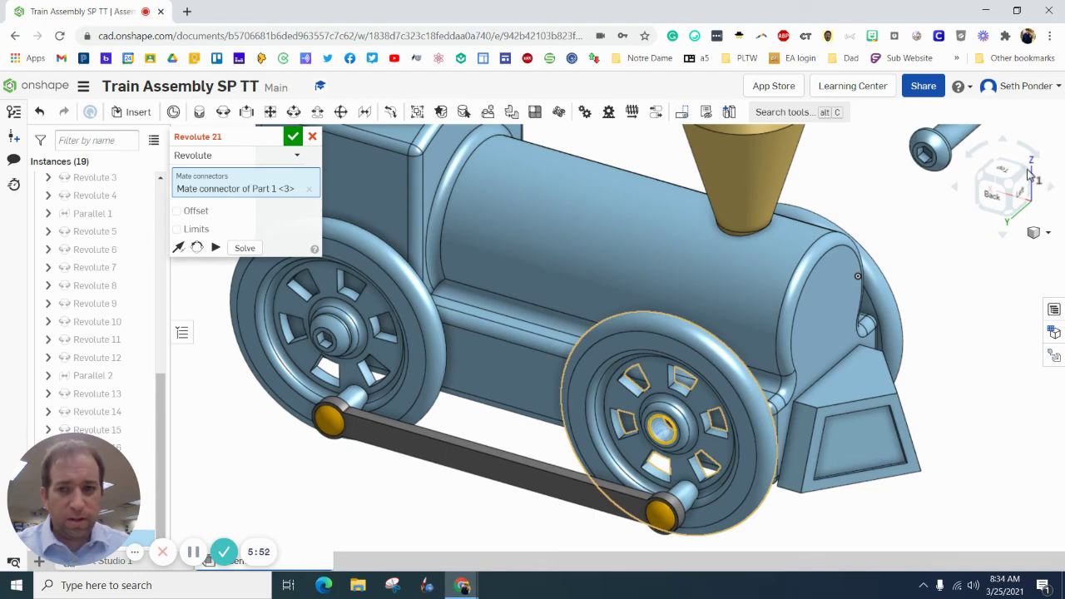
{"action": "left_click", "coordinate": [1030, 172]}
{"action": "scroll", "coordinate": [555, 333], "scroll_direction": "up", "scroll_amount": 5}
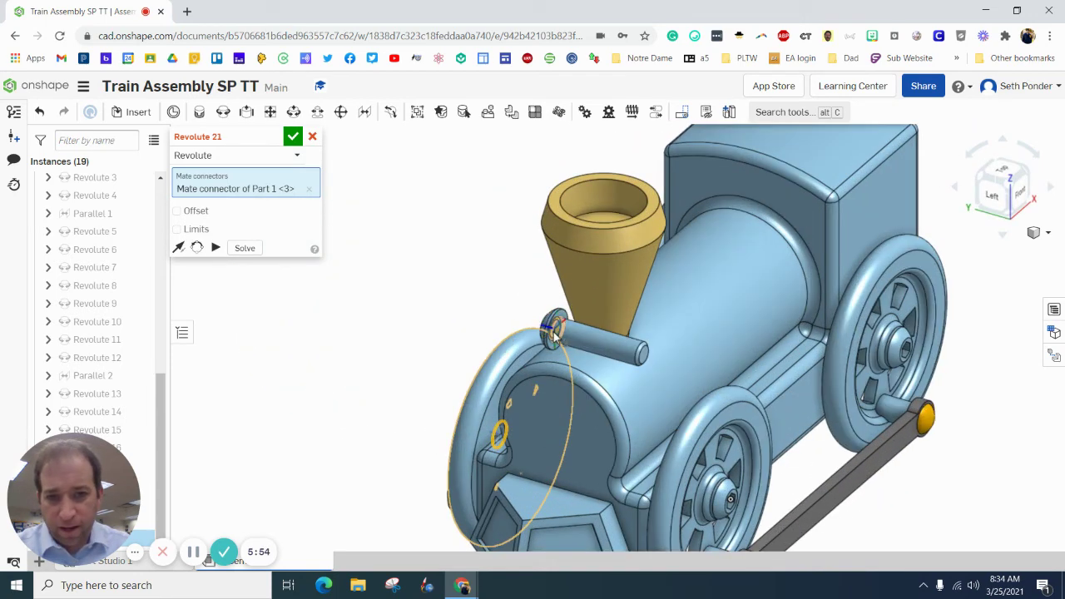
{"action": "left_click", "coordinate": [636, 333]}
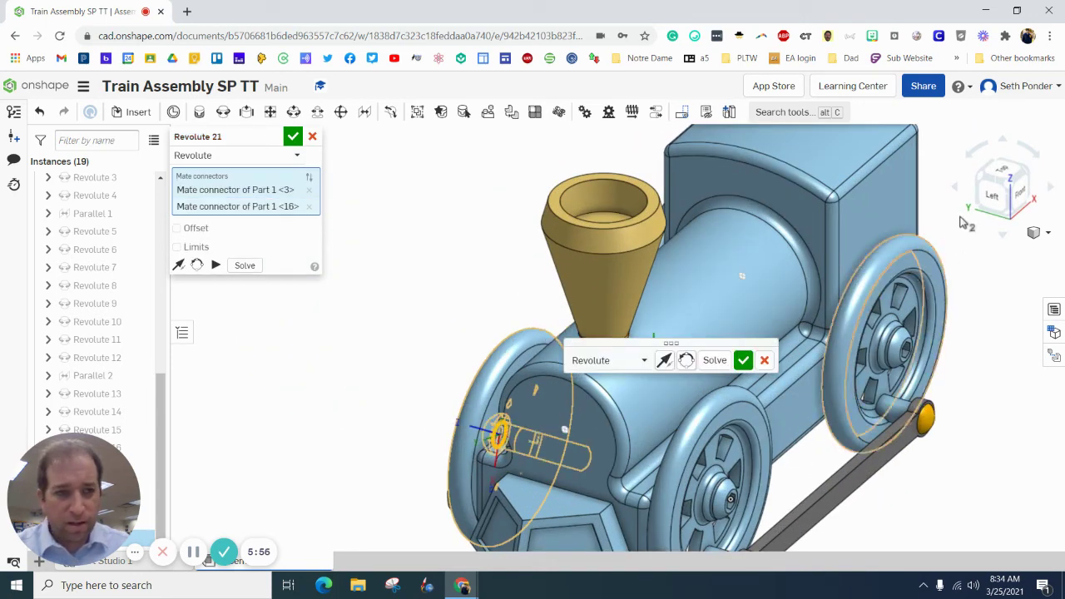
{"action": "left_click", "coordinate": [978, 190]}
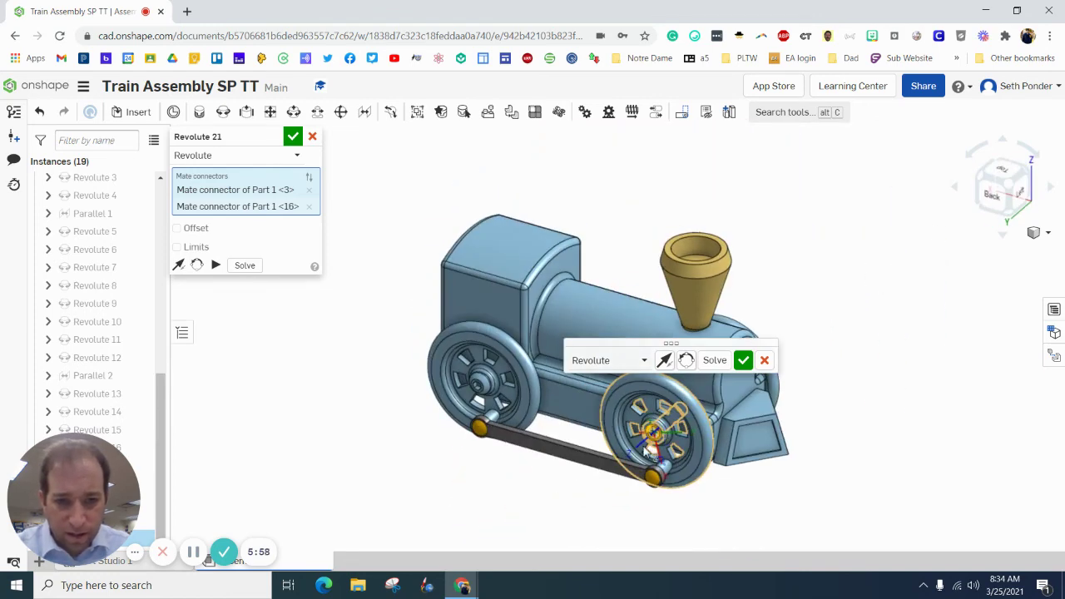
{"action": "scroll", "coordinate": [740, 359], "scroll_direction": "up", "scroll_amount": 5}
{"action": "left_click", "coordinate": [743, 359]}
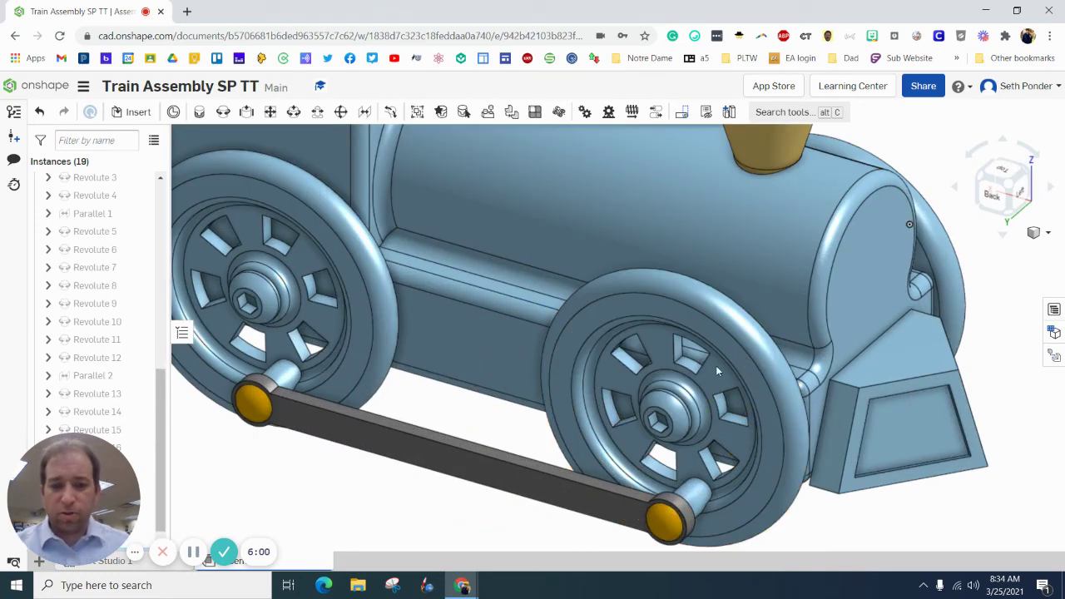
Switch to the isometric view and cancel the empty Revolute 22 mate
{"action": "left_click", "coordinate": [1048, 233]}
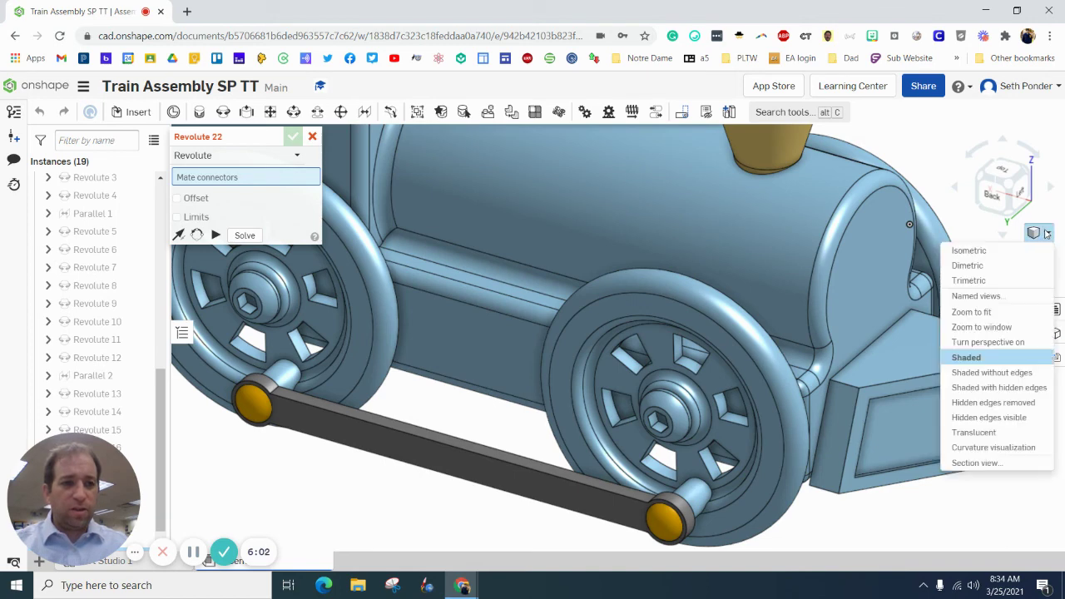
{"action": "left_click", "coordinate": [994, 249]}
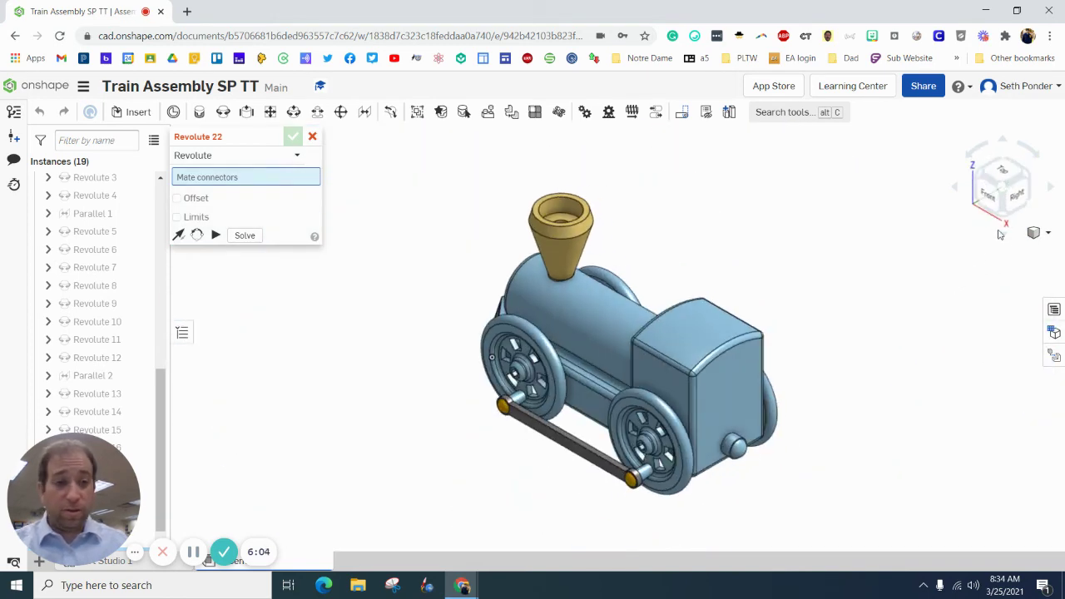
{"action": "left_click", "coordinate": [983, 176]}
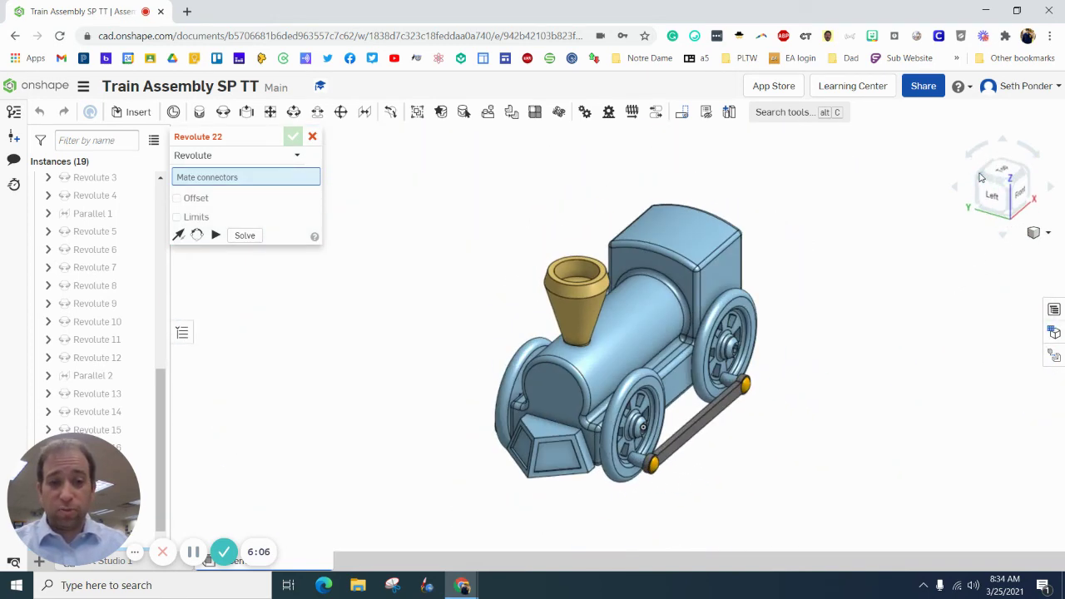
{"action": "left_click", "coordinate": [313, 136]}
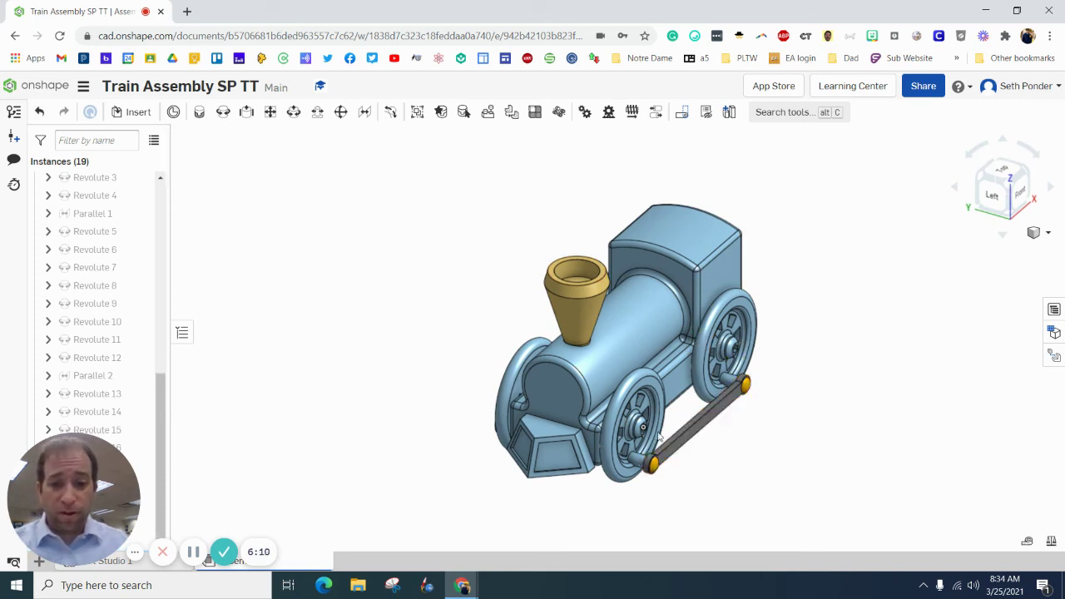
Drag the wheels and connecting rod to check they turn freely together
{"action": "left_click_drag", "start_coordinate": [631, 387], "coordinate": [706, 467]}
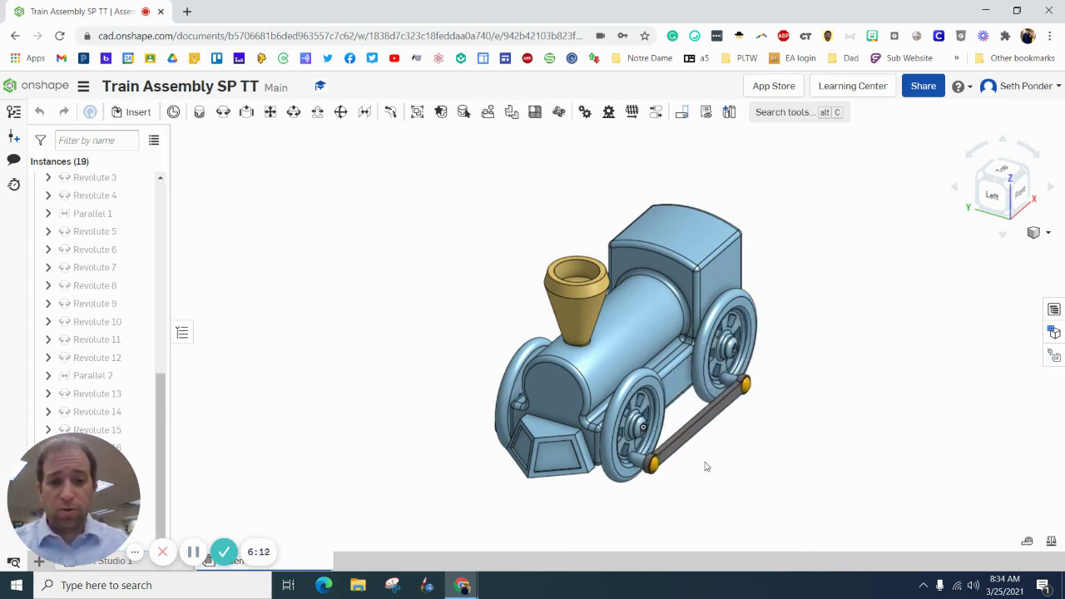
{"action": "left_click", "coordinate": [985, 181]}
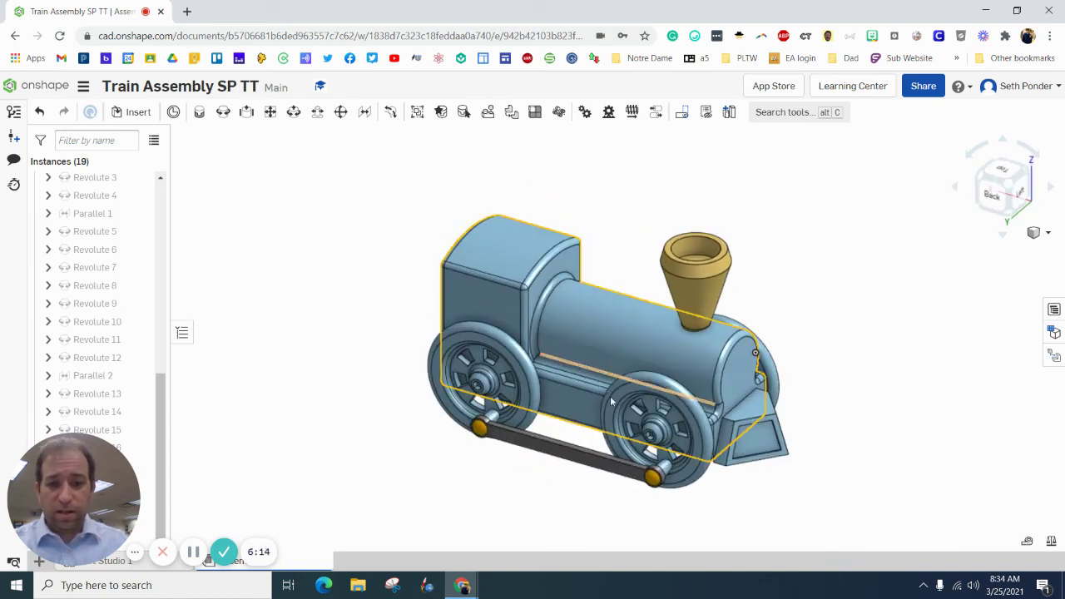
{"action": "left_click_drag", "start_coordinate": [516, 438], "coordinate": [657, 499]}
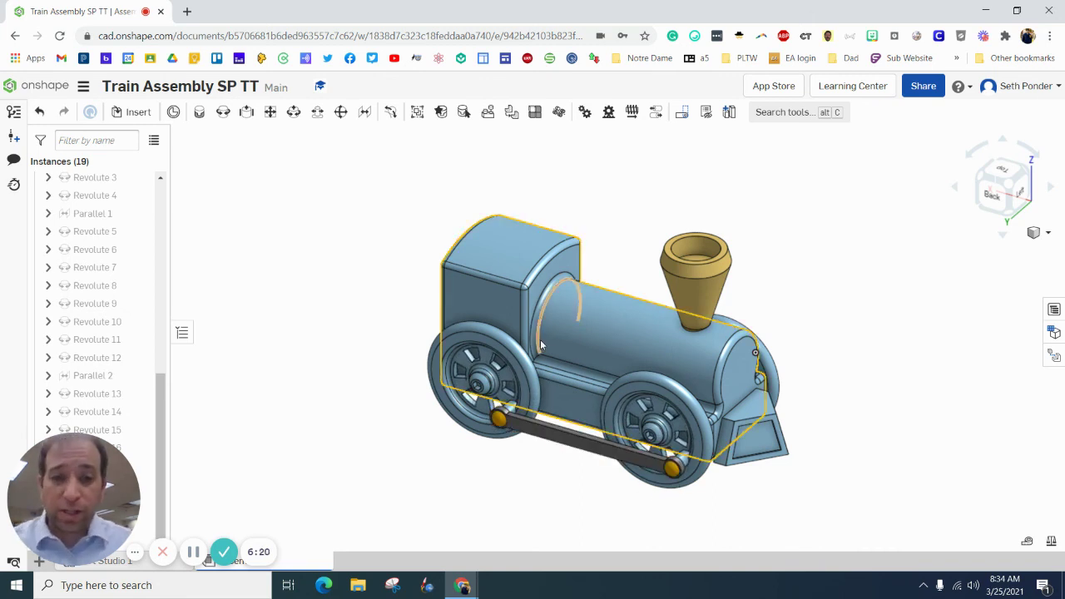